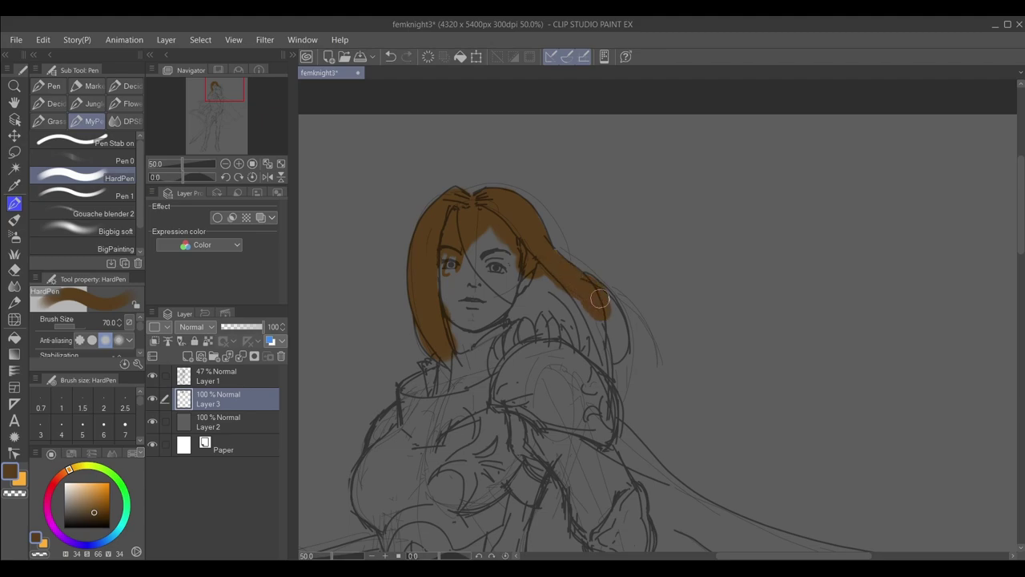
# Enlarge the HardPen to 120 and block in the knight's hair, shoulders and chest with flat brown on Layer 3
pyautogui.press(']')
pyautogui.press(']')
pyautogui.press(']')
pyautogui.moveTo(561, 317)
pyautogui.mouseDown()
pyautogui.moveTo(436, 333)
pyautogui.moveTo(421, 246)
pyautogui.mouseUp()
pyautogui.moveTo(457, 288)
pyautogui.mouseDown()
pyautogui.moveTo(574, 296)
pyautogui.moveTo(469, 339)
pyautogui.moveTo(427, 339)
pyautogui.mouseUp()
pyautogui.scroll(1, 427, 339)
pyautogui.moveTo(437, 276); pyautogui.dragTo(395, 278)
pyautogui.moveTo(414, 189); pyautogui.dragTo(398, 229)
pyautogui.press('c')
pyautogui.press('c')
pyautogui.press('c')
pyautogui.press('c')
# Block in the shield arm, fist and side of the waist with flat brown, trimming overspill with the transparent colour
pyautogui.moveTo(403, 270)
pyautogui.mouseDown()
pyautogui.moveTo(415, 272)
pyautogui.moveTo(389, 291)
pyautogui.moveTo(340, 392)
pyautogui.mouseUp()
pyautogui.moveTo(366, 376); pyautogui.dragTo(420, 304)
pyautogui.moveTo(383, 352); pyautogui.dragTo(413, 396)
pyautogui.press('c')
pyautogui.press('c')
pyautogui.moveTo(449, 306); pyautogui.dragTo(440, 392)
pyautogui.scroll(-1, 440, 388)
pyautogui.moveTo(440, 389)
pyautogui.mouseDown()
pyautogui.moveTo(480, 304)
pyautogui.moveTo(620, 236)
pyautogui.mouseUp()
pyautogui.moveTo(620, 240)
pyautogui.mouseDown()
pyautogui.moveTo(589, 349)
pyautogui.moveTo(546, 372)
pyautogui.moveTo(581, 309)
pyautogui.moveTo(581, 334)
pyautogui.moveTo(541, 354)
pyautogui.moveTo(551, 366)
pyautogui.moveTo(569, 323)
pyautogui.moveTo(563, 356)
pyautogui.moveTo(479, 425)
pyautogui.mouseUp()
pyautogui.hotkey('alt', '[')
pyautogui.press('c')
pyautogui.moveTo(479, 425)
pyautogui.mouseDown()
pyautogui.moveTo(571, 334)
pyautogui.moveTo(527, 355)
pyautogui.moveTo(552, 395)
pyautogui.moveTo(493, 384)
pyautogui.mouseUp()
pyautogui.press('c')
pyautogui.press('c')
pyautogui.press('c')
pyautogui.press('c')
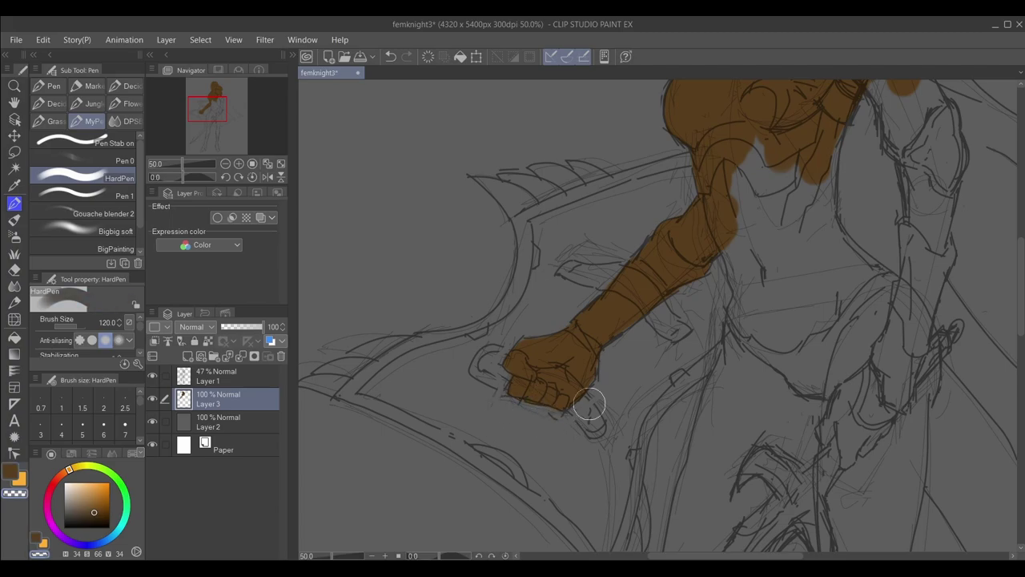
# Fill the abdomen, hips, upper thighs and sword arm with the same flat brown
pyautogui.scroll(-2, 481, 336)
pyautogui.moveTo(709, 260)
pyautogui.mouseDown()
pyautogui.moveTo(703, 299)
pyautogui.moveTo(689, 350)
pyautogui.mouseUp()
pyautogui.moveTo(689, 350)
pyautogui.mouseDown()
pyautogui.moveTo(698, 309)
pyautogui.moveTo(666, 355)
pyautogui.mouseUp()
pyautogui.moveTo(652, 203)
pyautogui.mouseDown()
pyautogui.moveTo(679, 276)
pyautogui.moveTo(634, 205)
pyautogui.moveTo(614, 247)
pyautogui.moveTo(665, 287)
pyautogui.moveTo(644, 256)
pyautogui.moveTo(631, 287)
pyautogui.moveTo(671, 298)
pyautogui.mouseUp()
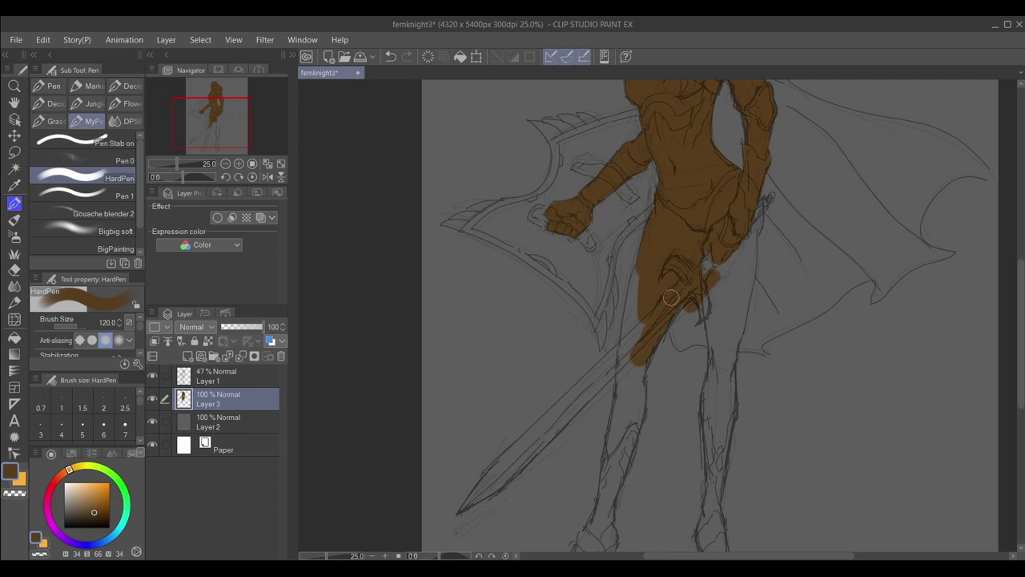
# Fill both legs and boots with flat brown and clean up the silhouette around the hip and sword hand
pyautogui.moveTo(628, 217)
pyautogui.mouseDown()
pyautogui.moveTo(646, 276)
pyautogui.moveTo(639, 302)
pyautogui.moveTo(657, 272)
pyautogui.moveTo(621, 463)
pyautogui.moveTo(624, 401)
pyautogui.moveTo(603, 461)
pyautogui.mouseUp()
pyautogui.moveTo(740, 133); pyautogui.dragTo(713, 183)
pyautogui.moveTo(713, 183); pyautogui.dragTo(712, 441)
pyautogui.moveTo(712, 441)
pyautogui.mouseDown()
pyautogui.moveTo(711, 336)
pyautogui.moveTo(721, 388)
pyautogui.moveTo(730, 215)
pyautogui.moveTo(705, 354)
pyautogui.mouseUp()
pyautogui.moveTo(702, 262)
pyautogui.mouseDown()
pyautogui.moveTo(706, 210)
pyautogui.moveTo(714, 270)
pyautogui.moveTo(684, 257)
pyautogui.mouseUp()
pyautogui.press('c')
pyautogui.press('c')
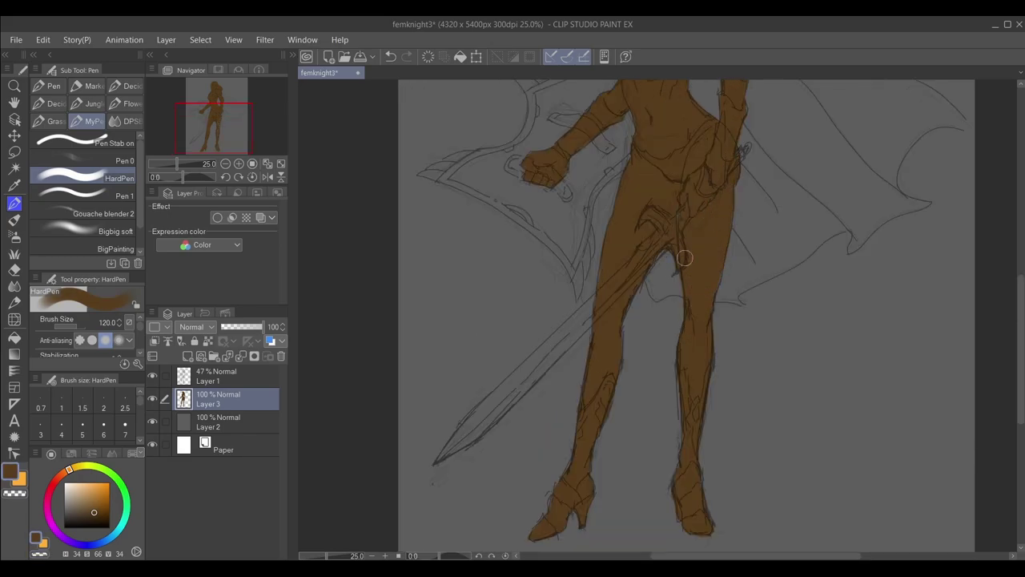
pyautogui.moveTo(739, 156)
pyautogui.mouseDown()
pyautogui.moveTo(710, 248)
pyautogui.moveTo(722, 253)
pyautogui.mouseUp()
pyautogui.press('c')
pyautogui.press('c')
pyautogui.moveTo(715, 196); pyautogui.dragTo(673, 337)
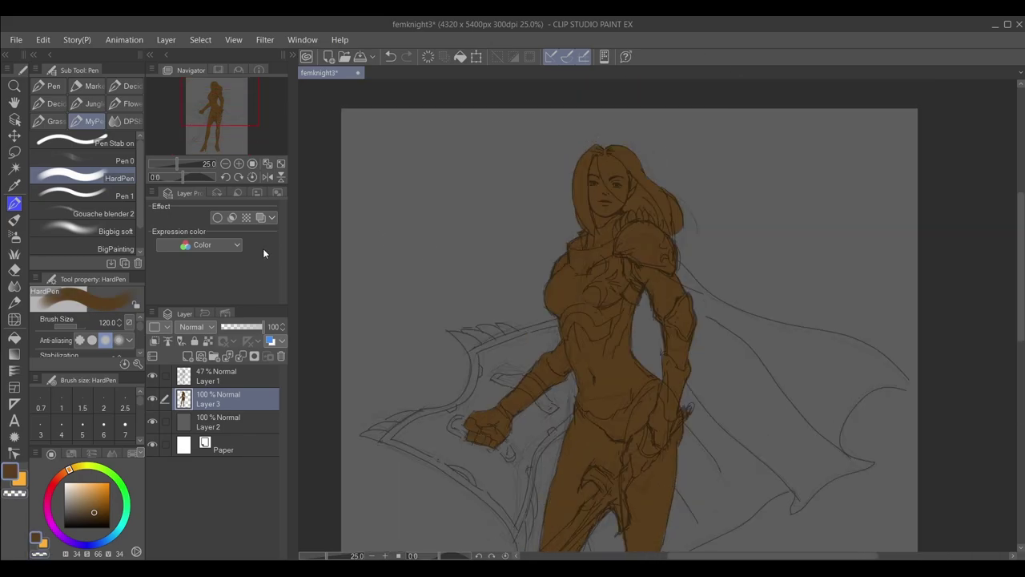
# Pick a lighter, less saturated brown (H 34, S 47, V 41) and add a new layer directly above Layer 2
pyautogui.click(86, 517)
pyautogui.moveTo(479, 355); pyautogui.dragTo(549, 330)
pyautogui.click(218, 421)
pyautogui.click(187, 356)
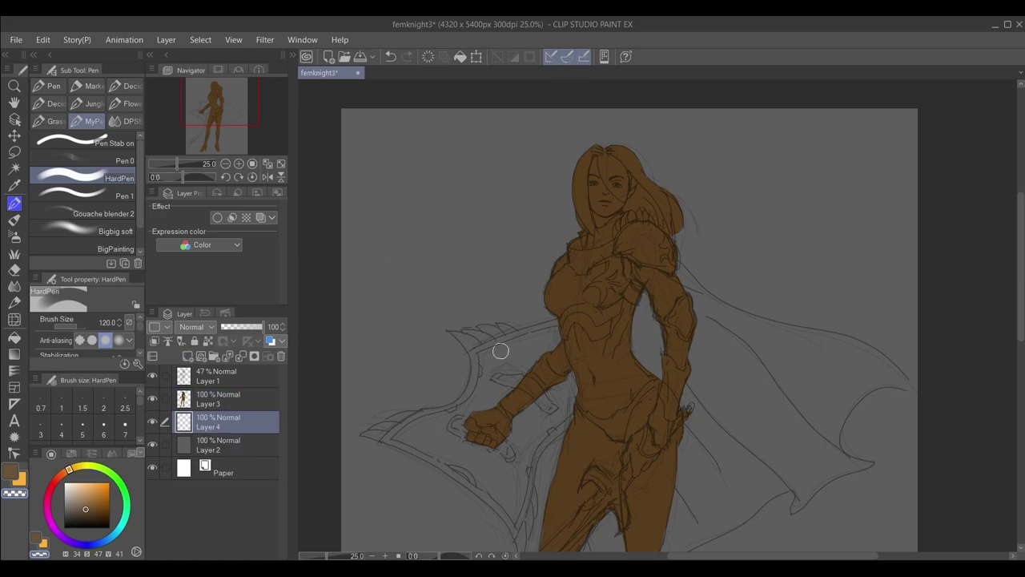
# Fill the whole shield with the lighter brown on Layer 4, erasing overspill along its spiked edges
pyautogui.click(198, 397)
pyautogui.press('c')
pyautogui.moveTo(483, 363)
pyautogui.mouseDown()
pyautogui.moveTo(471, 338)
pyautogui.moveTo(502, 335)
pyautogui.moveTo(463, 324)
pyautogui.moveTo(454, 349)
pyautogui.moveTo(480, 369)
pyautogui.moveTo(563, 326)
pyautogui.moveTo(456, 343)
pyautogui.moveTo(497, 313)
pyautogui.mouseUp()
pyautogui.click(232, 422)
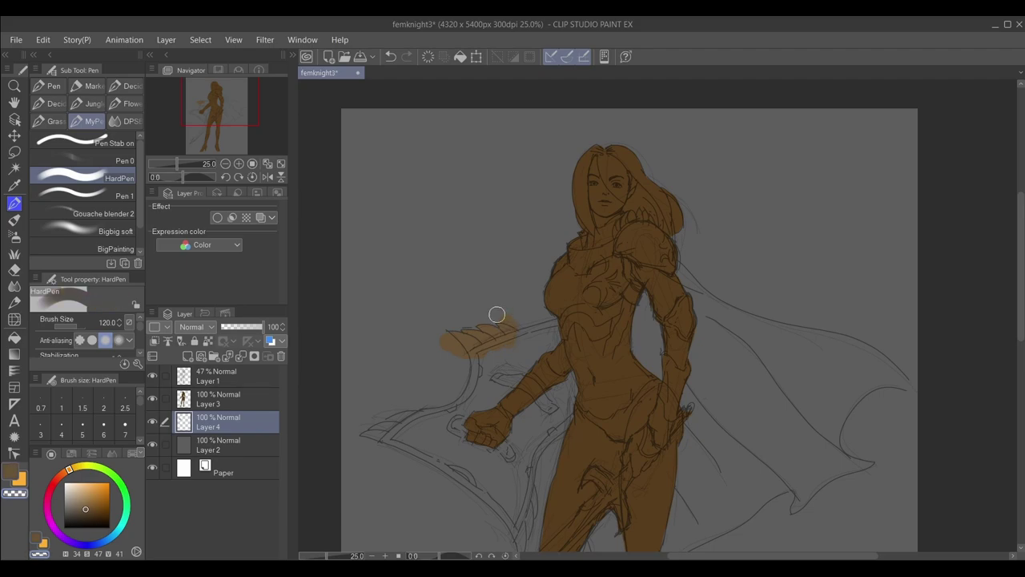
pyautogui.press('c')
pyautogui.moveTo(378, 452); pyautogui.dragTo(360, 447)
pyautogui.press('c')
pyautogui.moveTo(401, 434); pyautogui.dragTo(490, 391)
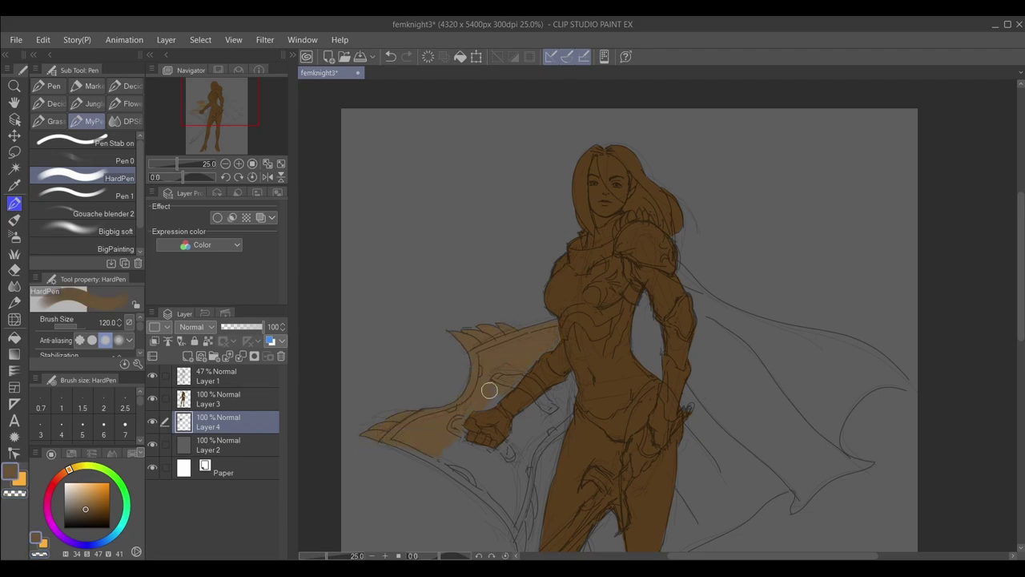
pyautogui.moveTo(510, 504); pyautogui.dragTo(507, 440)
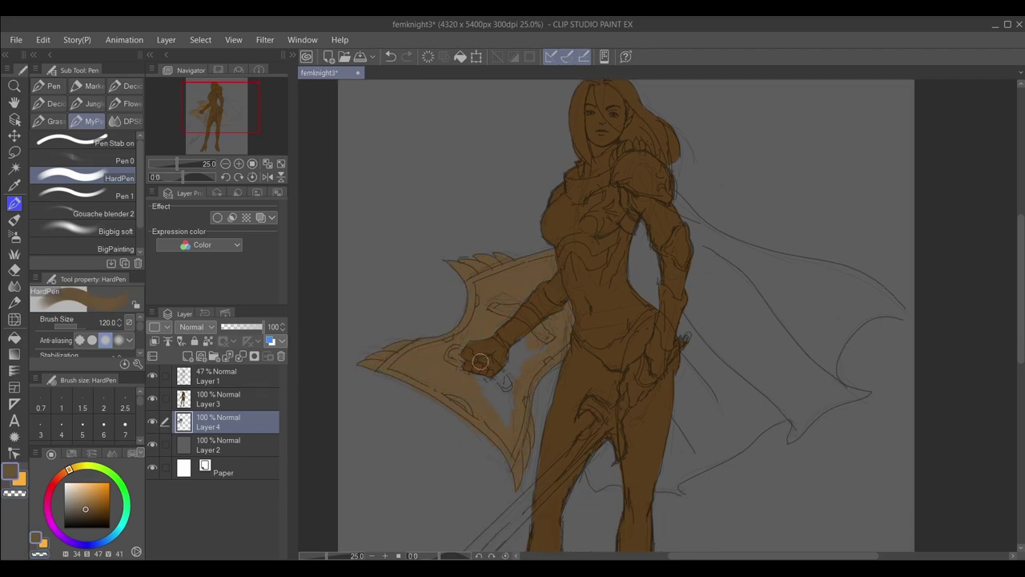
pyautogui.moveTo(481, 362); pyautogui.dragTo(511, 404)
pyautogui.press('c')
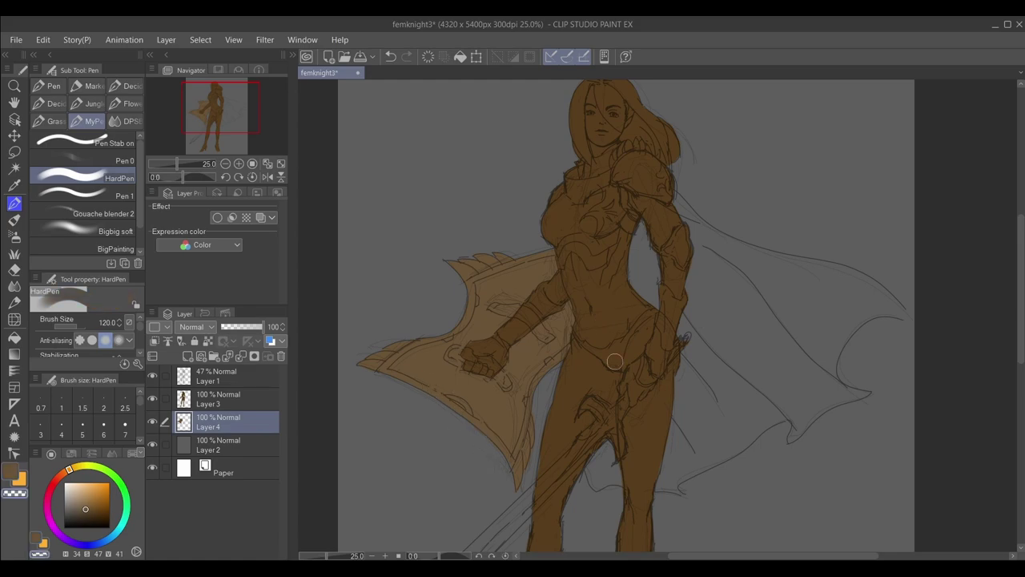
# Fill the flowing cape behind the figure with the lighter brown and trim its outer tip
pyautogui.moveTo(595, 461)
pyautogui.mouseDown()
pyautogui.moveTo(623, 390)
pyautogui.moveTo(632, 426)
pyautogui.moveTo(641, 370)
pyautogui.mouseUp()
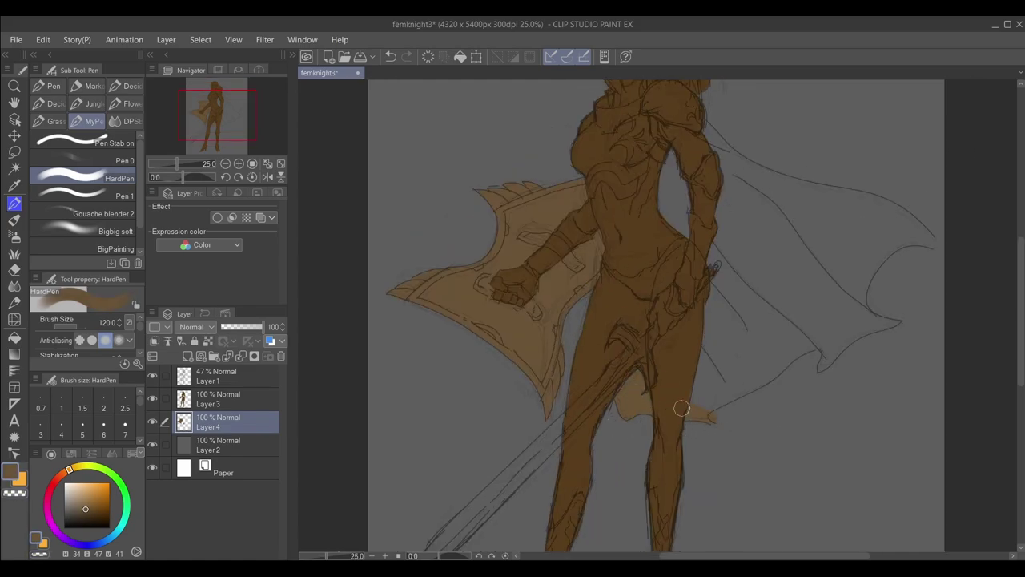
pyautogui.moveTo(682, 408)
pyautogui.mouseDown()
pyautogui.moveTo(724, 421)
pyautogui.moveTo(729, 392)
pyautogui.mouseUp()
pyautogui.moveTo(721, 284); pyautogui.dragTo(633, 314)
pyautogui.moveTo(593, 240); pyautogui.dragTo(605, 153)
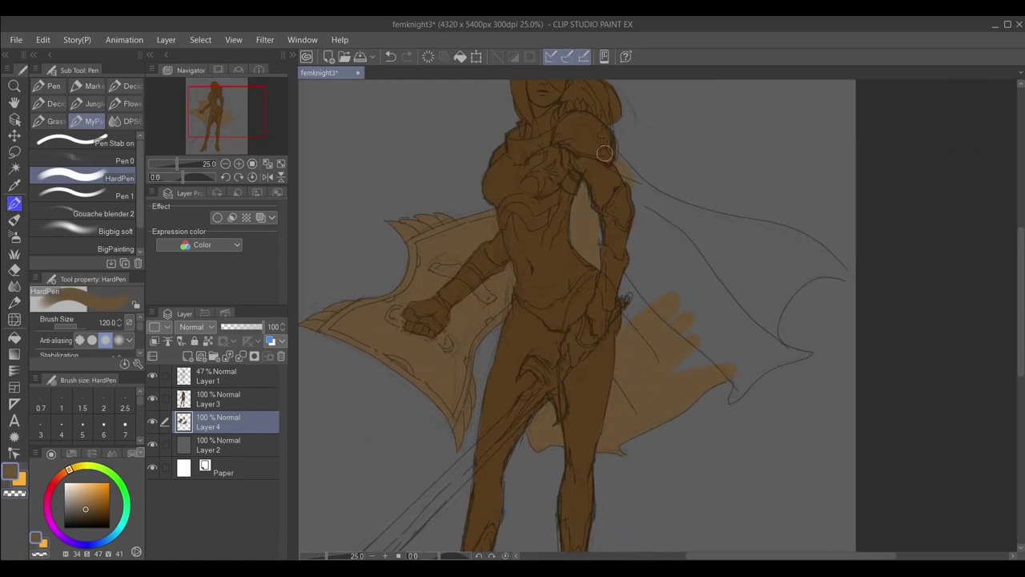
pyautogui.moveTo(733, 396)
pyautogui.mouseDown()
pyautogui.moveTo(757, 391)
pyautogui.moveTo(768, 360)
pyautogui.mouseUp()
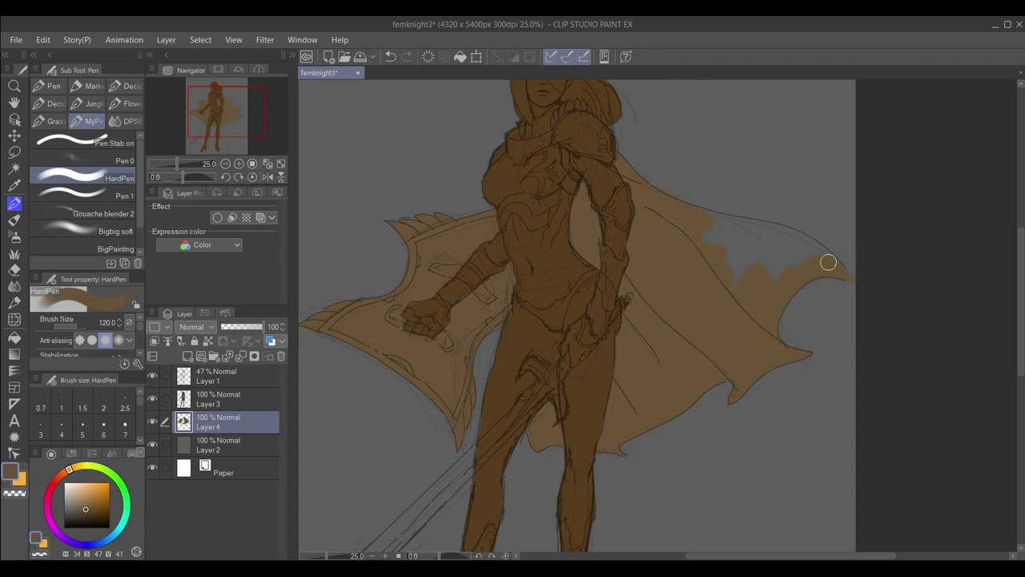
pyautogui.press('c')
pyautogui.moveTo(848, 259); pyautogui.dragTo(860, 299)
pyautogui.press('c')
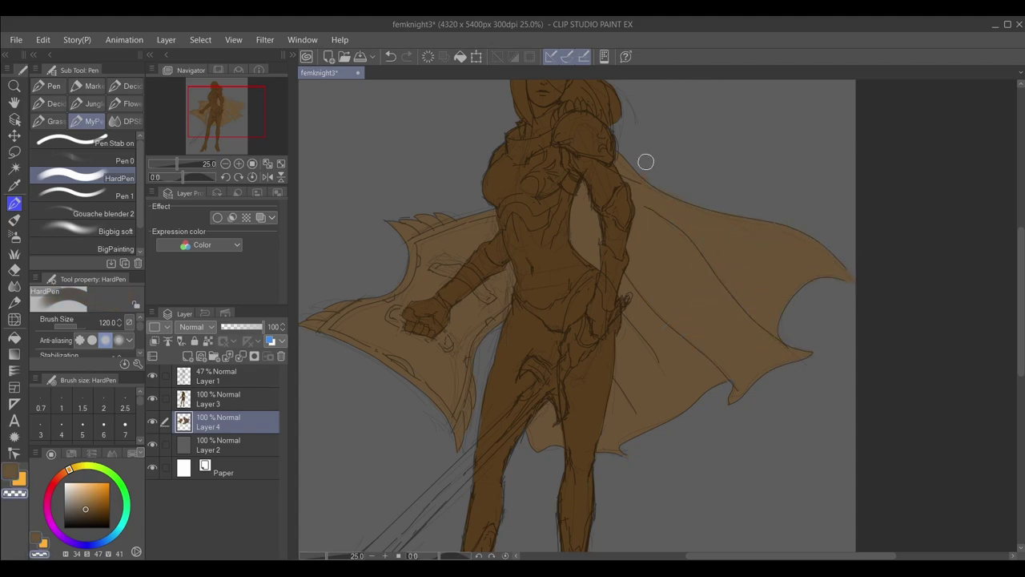
pyautogui.scroll(-4, 678, 194)
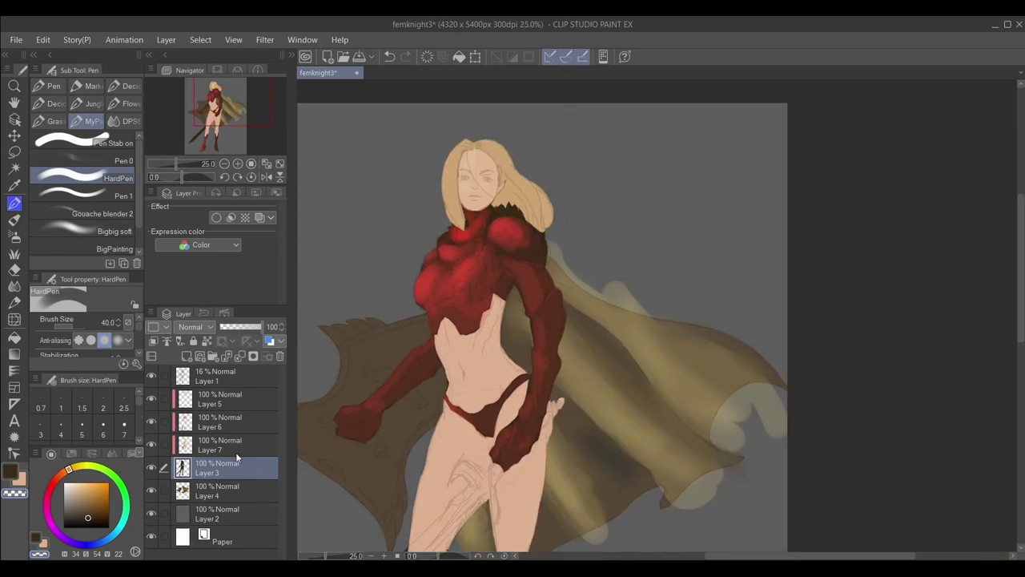
# Shade the shadow side of the midriff and legs on Layer 7 with black, using the Bigbig soft brush at size 500
pyautogui.click(112, 230)
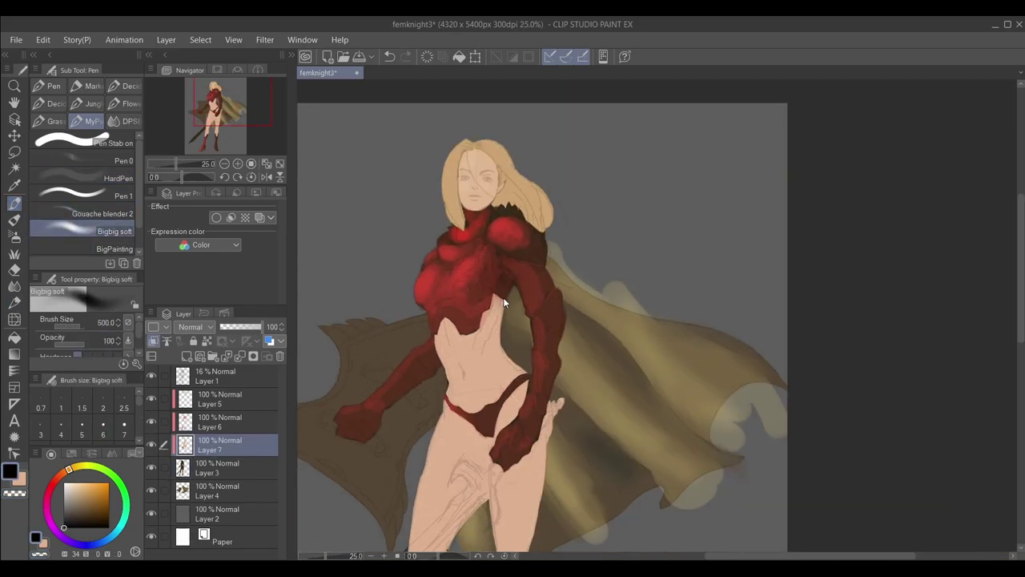
pyautogui.moveTo(500, 308); pyautogui.dragTo(499, 339)
pyautogui.moveTo(540, 413); pyautogui.dragTo(515, 255)
pyautogui.moveTo(520, 272)
pyautogui.mouseDown()
pyautogui.moveTo(470, 478)
pyautogui.moveTo(533, 247)
pyautogui.mouseUp()
pyautogui.moveTo(417, 453); pyautogui.dragTo(446, 398)
# Try shading the inner thigh with the soft brush at size 200, lower its opacity to 10 and undo the strokes
pyautogui.press('[')
pyautogui.press('[')
pyautogui.press('[')
pyautogui.press('[')
pyautogui.moveTo(484, 221)
pyautogui.mouseDown()
pyautogui.moveTo(431, 414)
pyautogui.moveTo(463, 255)
pyautogui.moveTo(439, 376)
pyautogui.mouseUp()
pyautogui.hotkey('ctrl', '[')
pyautogui.hotkey('ctrl', '[')
pyautogui.hotkey('ctrl', '[')
pyautogui.hotkey('ctrl', '[')
pyautogui.hotkey('ctrl', 'z')
pyautogui.hotkey('ctrl', 'z')
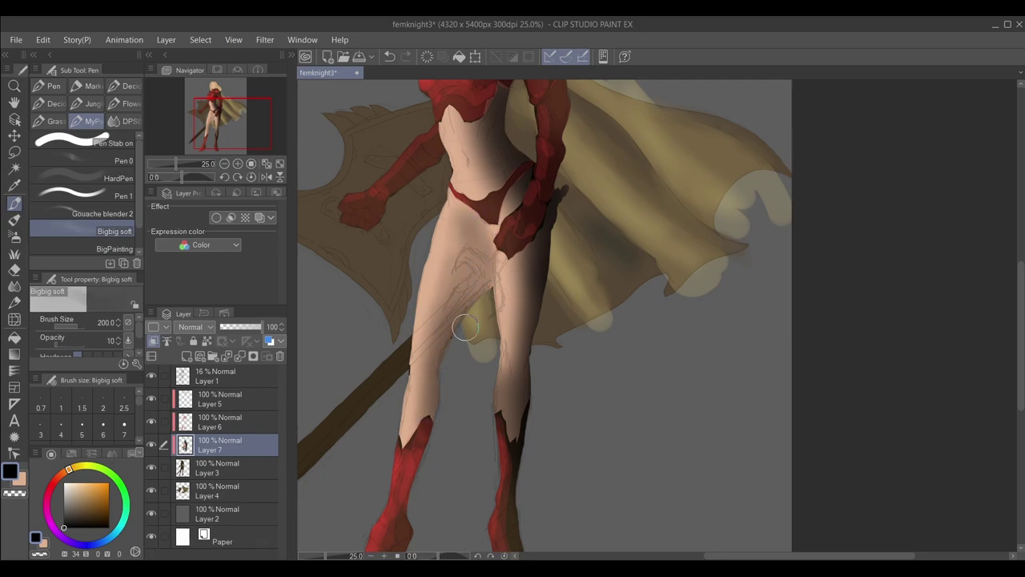
# Shade the inner thigh and lower leg with the soft brush at size 200 and opacity 30, undoing the last stroke
pyautogui.hotkey('ctrl', ']')
pyautogui.hotkey('ctrl', ']')
pyautogui.hotkey('ctrl', ']')
pyautogui.hotkey('ctrl', ']')
pyautogui.moveTo(481, 242); pyautogui.dragTo(443, 368)
pyautogui.hotkey('ctrl', '[')
pyautogui.hotkey('ctrl', '[')
pyautogui.moveTo(473, 221); pyautogui.dragTo(433, 420)
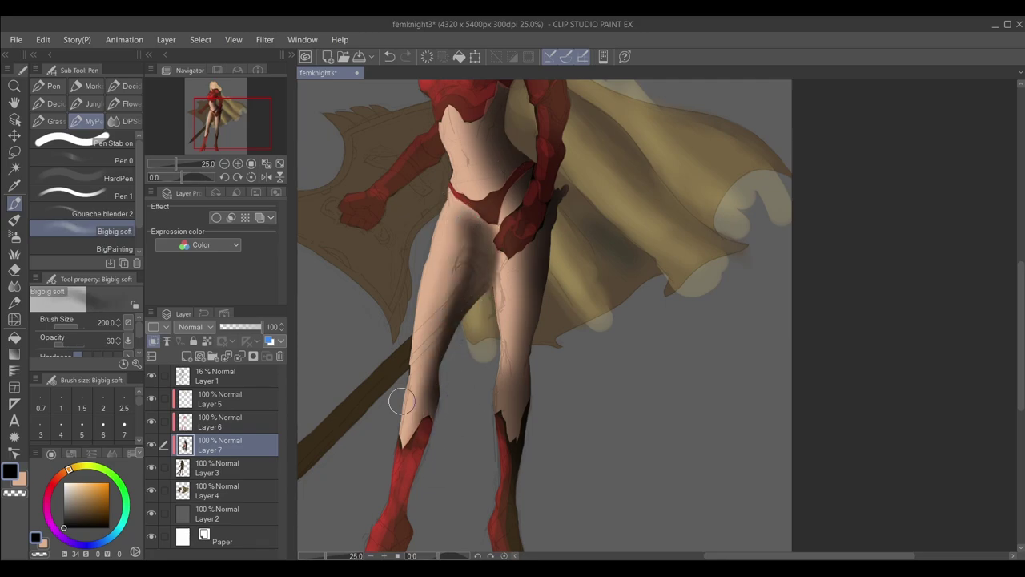
pyautogui.hotkey('ctrl', 'z')
# Deepen the soft black shading along the thighs and lower legs with the brush size raised to 500
pyautogui.scroll(-2, 478, 189)
pyautogui.scroll(3, 459, 183)
pyautogui.press(']')
pyautogui.press(']')
pyautogui.press(']')
pyautogui.press(']')
pyautogui.moveTo(426, 123); pyautogui.dragTo(408, 366)
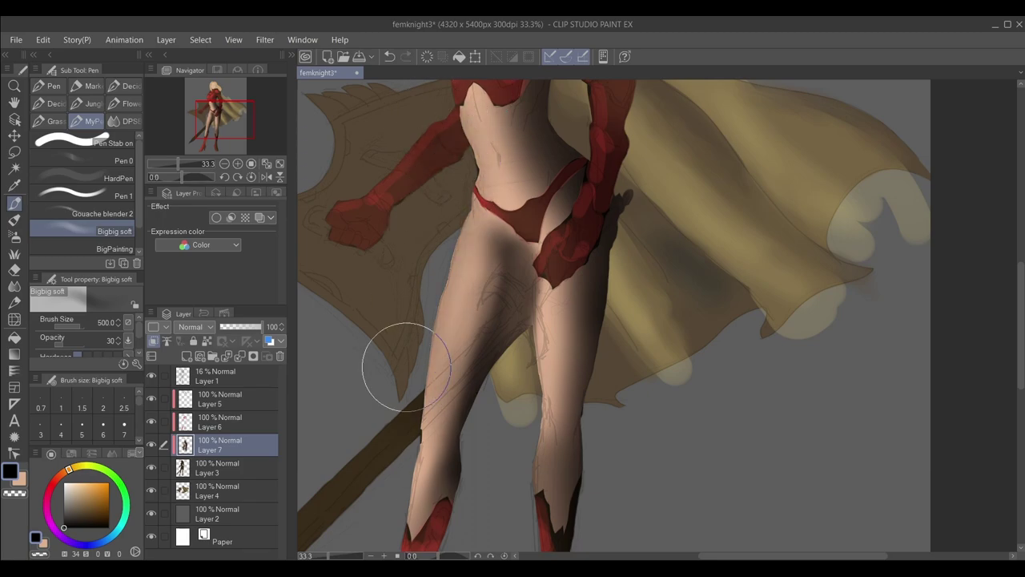
pyautogui.hotkey('ctrl', 'z')
pyautogui.moveTo(428, 154); pyautogui.dragTo(376, 456)
pyautogui.moveTo(491, 117); pyautogui.dragTo(525, 314)
# On Layer 6, erase the red spill below the breastplate and armpit with a transparent HardPen at size 12
pyautogui.scroll(2, 537, 297)
pyautogui.click(151, 443)
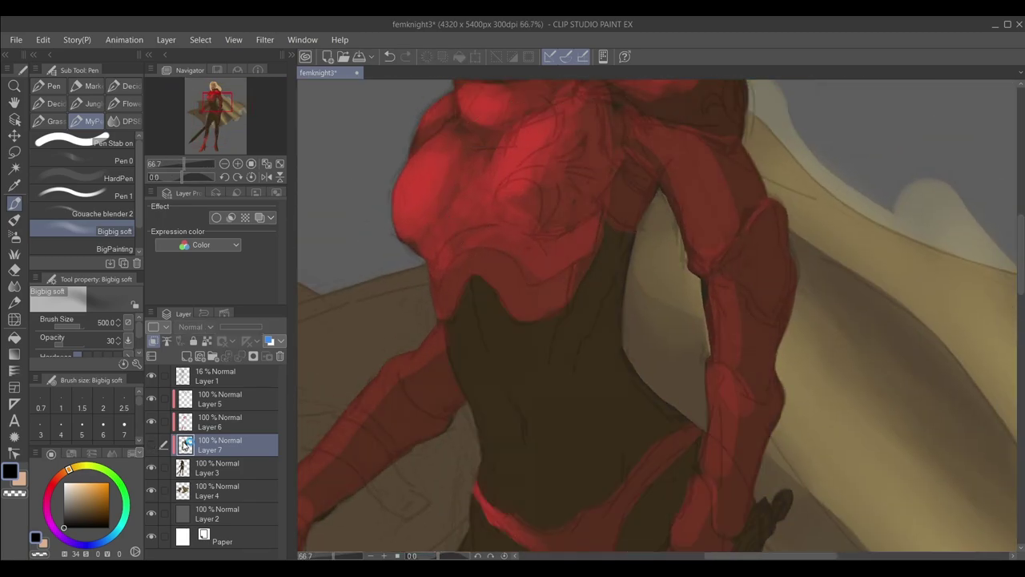
pyautogui.click(151, 443)
pyautogui.click(199, 421)
pyautogui.press('c')
pyautogui.press('[')
pyautogui.press('[')
pyautogui.press('[')
pyautogui.press('[')
pyautogui.press('[')
pyautogui.press('[')
pyautogui.press('[')
pyautogui.press('[')
pyautogui.press('[')
pyautogui.press('[')
pyautogui.press('[')
pyautogui.click(112, 180)
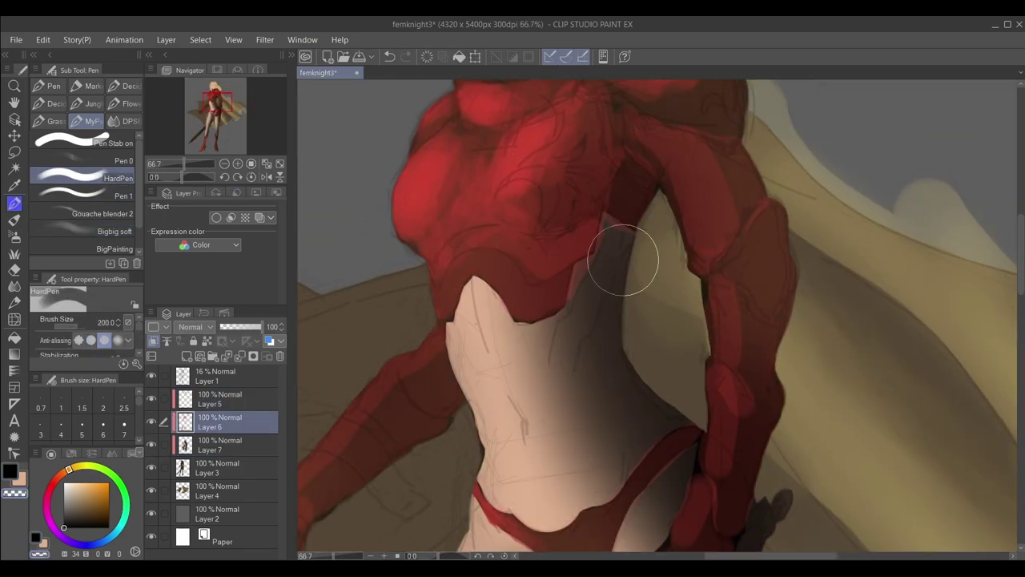
pyautogui.scroll(3, 605, 232)
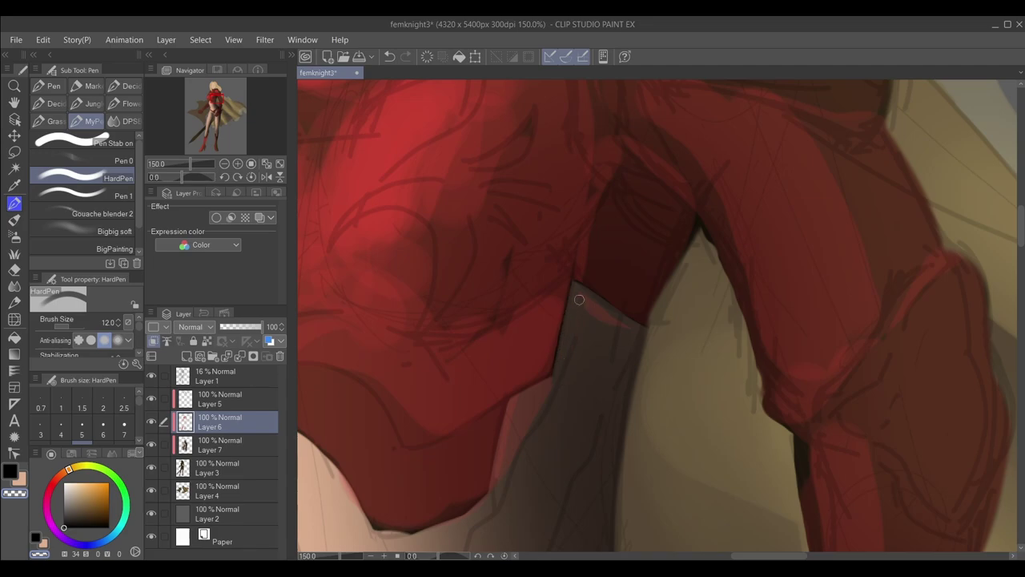
pyautogui.scroll(-1, 123, 350)
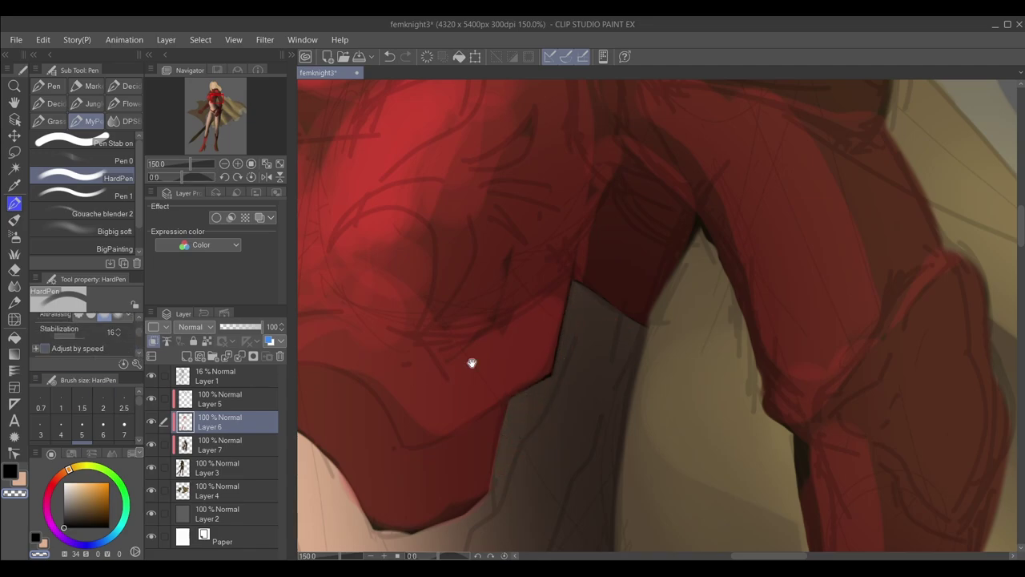
pyautogui.moveTo(471, 514); pyautogui.dragTo(493, 463)
pyautogui.moveTo(480, 472); pyautogui.dragTo(561, 448)
pyautogui.scroll(-4, 363, 403)
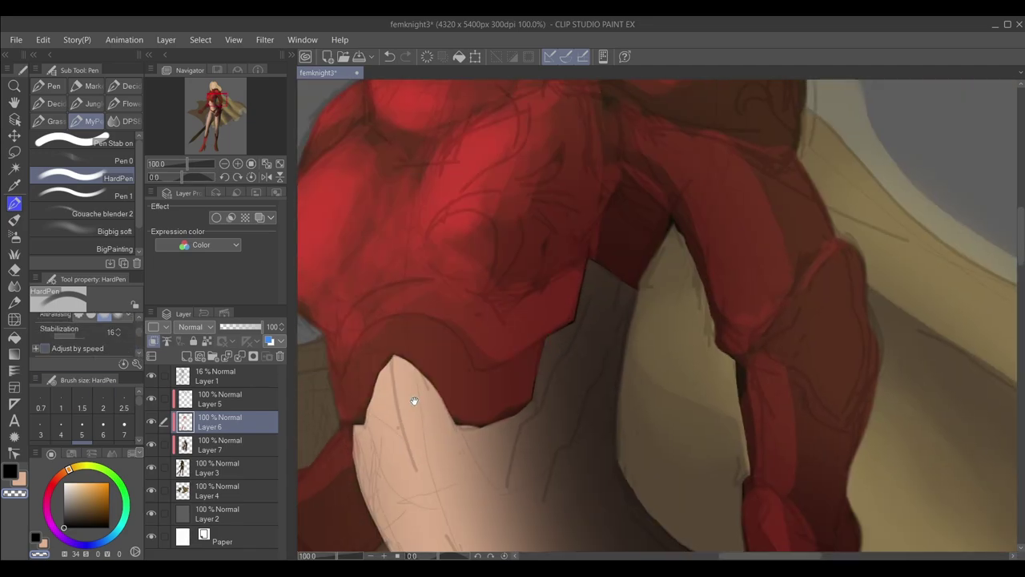
# Smooth the red shading on the sword arm, shoulder, collar and chest with the Blend tool
pyautogui.press('j')
pyautogui.scroll(2, 453, 485)
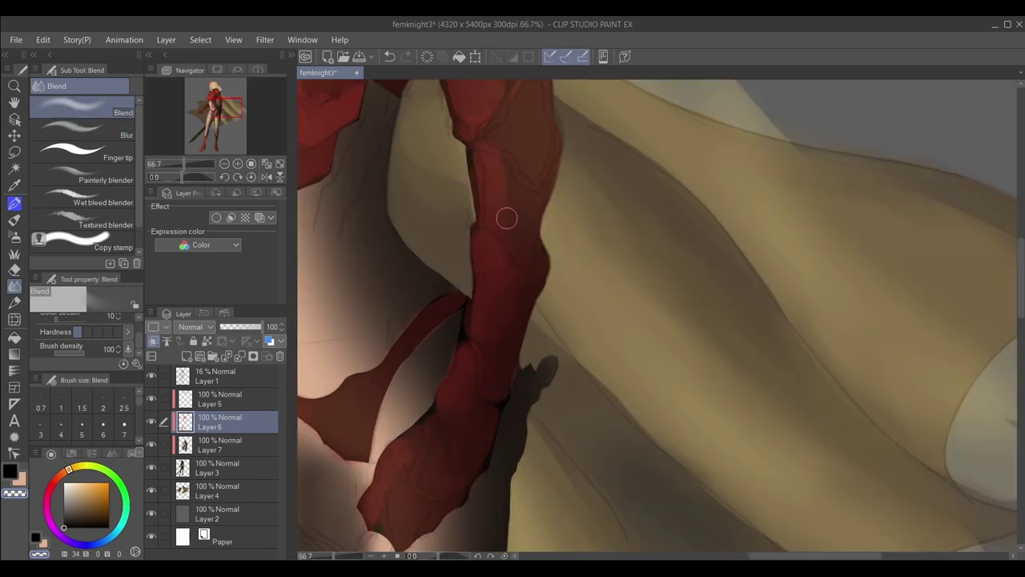
pyautogui.moveTo(499, 93); pyautogui.dragTo(531, 245)
pyautogui.moveTo(419, 135); pyautogui.dragTo(468, 247)
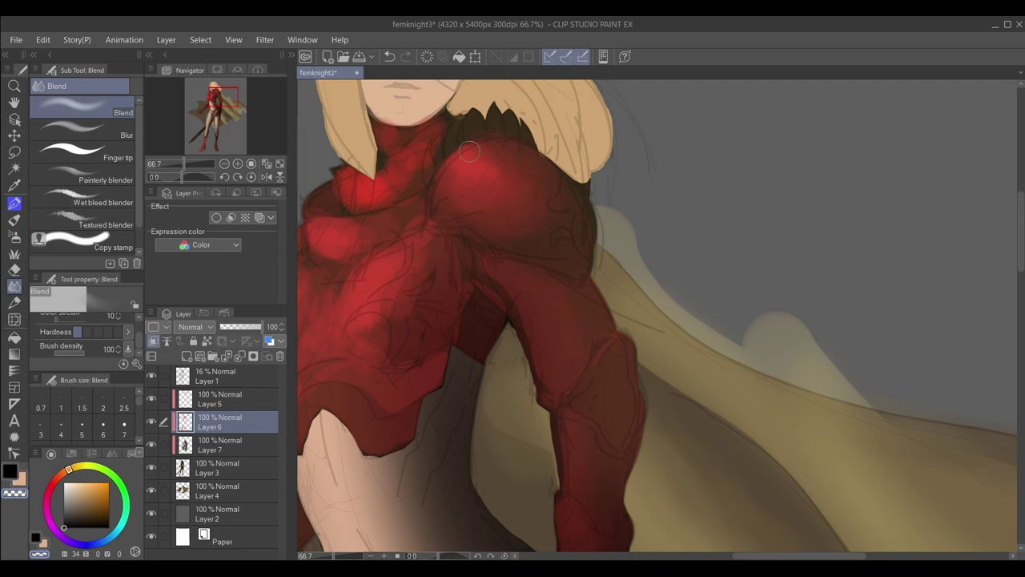
pyautogui.moveTo(543, 331); pyautogui.dragTo(548, 344)
pyautogui.moveTo(396, 322); pyautogui.dragTo(422, 349)
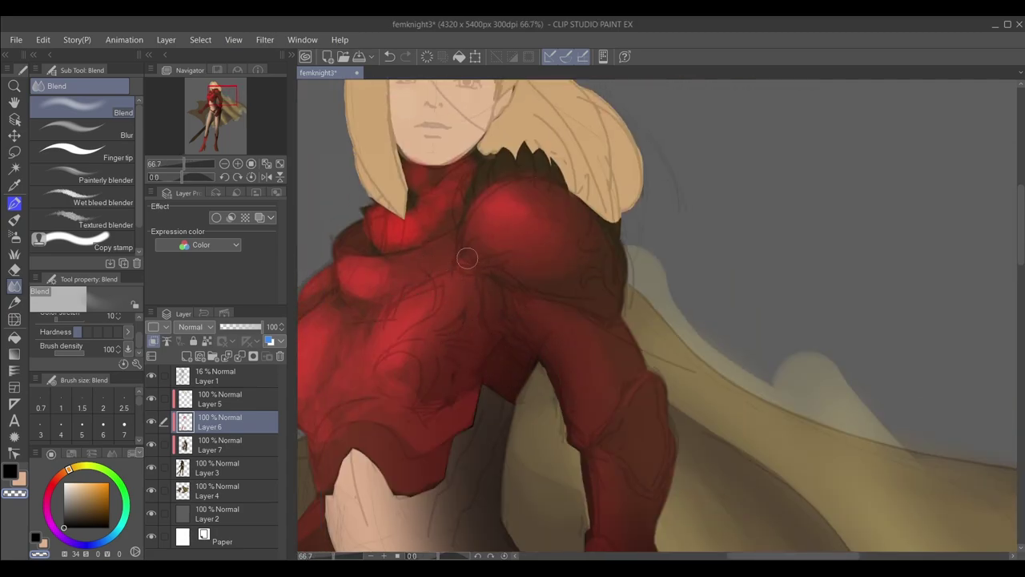
pyautogui.moveTo(374, 218); pyautogui.dragTo(406, 232)
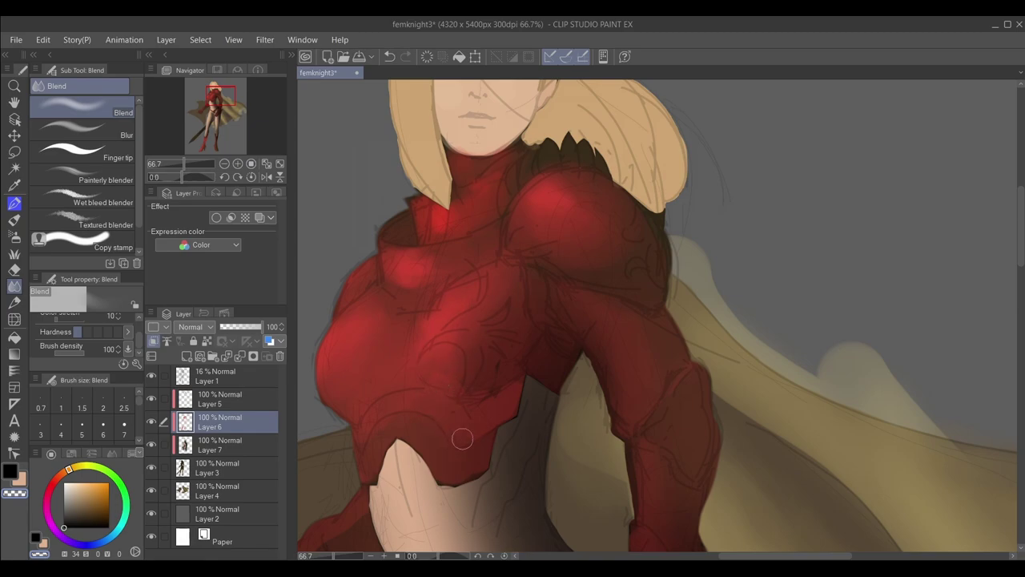
# Blend the remaining red shading on the lower breastplate and shield arm
pyautogui.scroll(-2, 448, 397)
pyautogui.moveTo(416, 454); pyautogui.dragTo(490, 340)
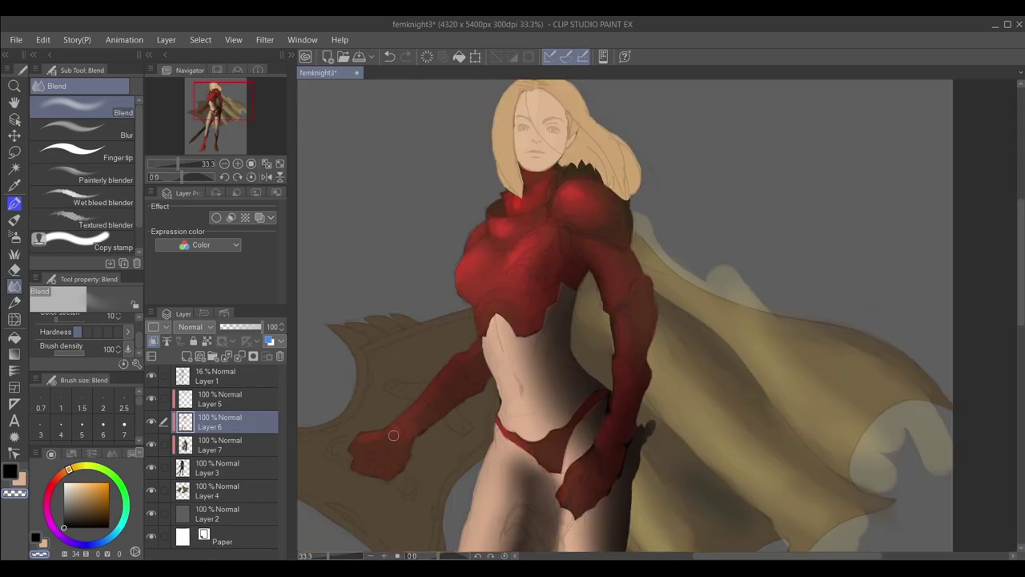
pyautogui.scroll(-1, 575, 375)
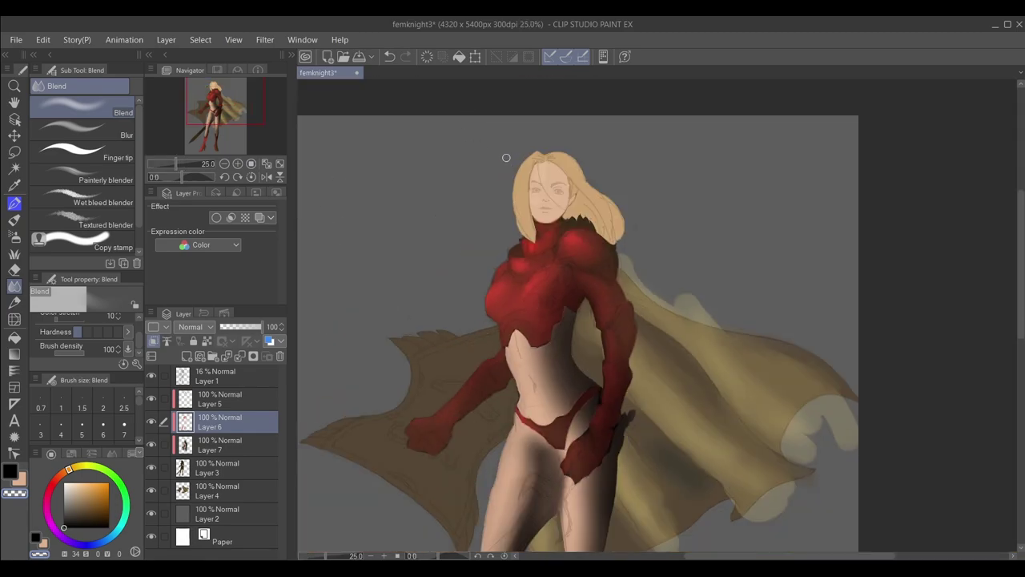
pyautogui.moveTo(552, 449); pyautogui.dragTo(527, 259)
pyautogui.scroll(2, 468, 432)
pyautogui.scroll(-1, 505, 396)
pyautogui.moveTo(550, 173)
pyautogui.mouseDown()
pyautogui.moveTo(595, 285)
pyautogui.moveTo(640, 247)
pyautogui.mouseUp()
pyautogui.press('p')
pyautogui.press('c')
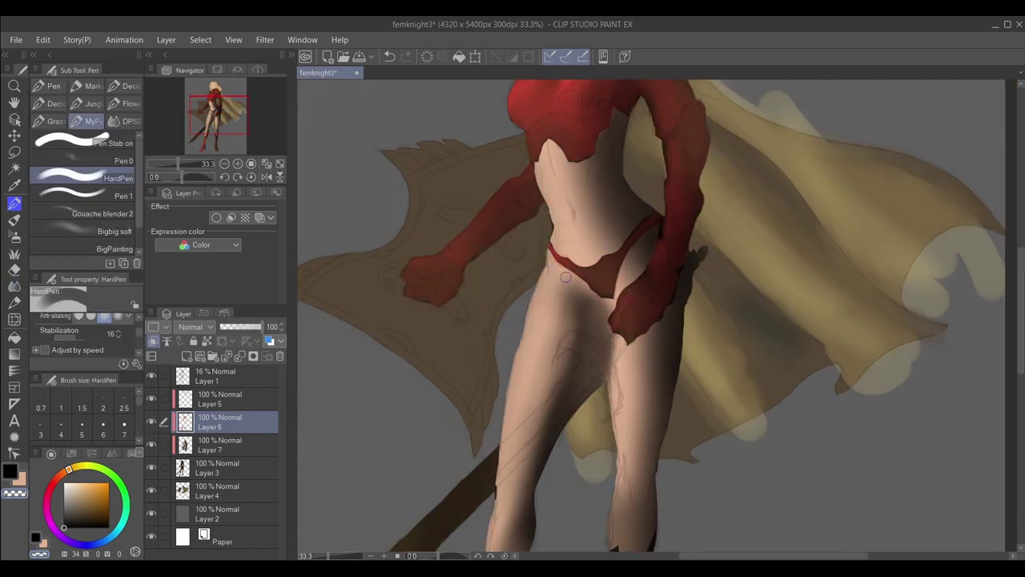
pyautogui.scroll(-3, 616, 326)
pyautogui.press('c')
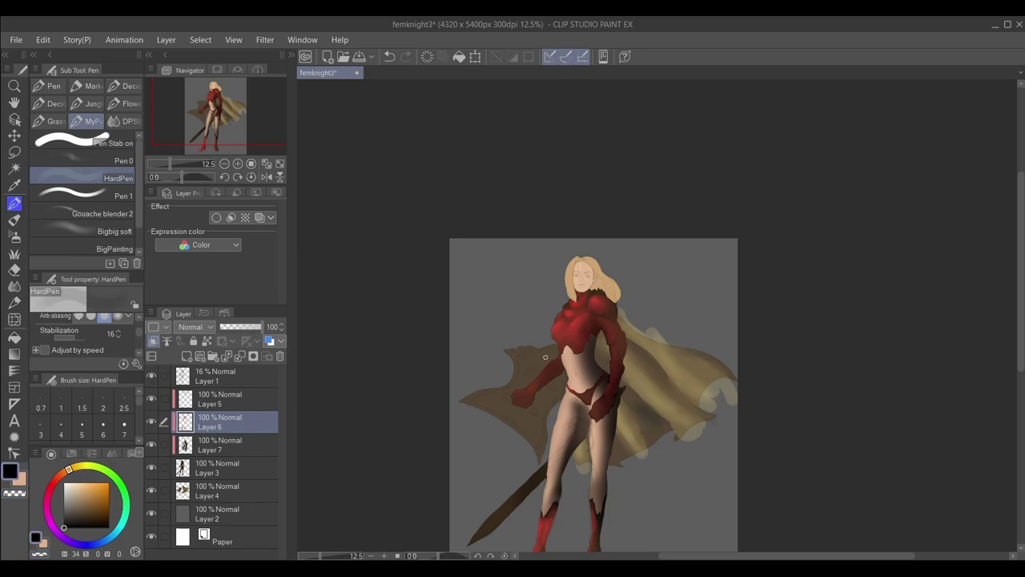
# Select Layer 7 and blend the skin shading on the midriff and thighs
pyautogui.click(233, 452)
pyautogui.scroll(3, 568, 392)
pyautogui.moveTo(580, 393); pyautogui.dragTo(613, 515)
pyautogui.press('j')
pyautogui.moveTo(588, 415); pyautogui.dragTo(600, 433)
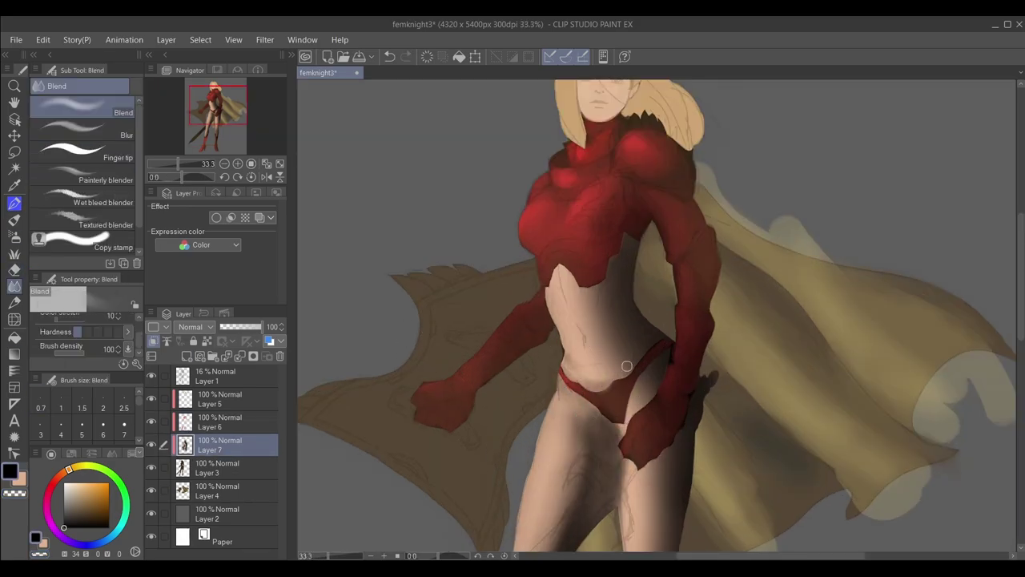
pyautogui.scroll(4, 624, 465)
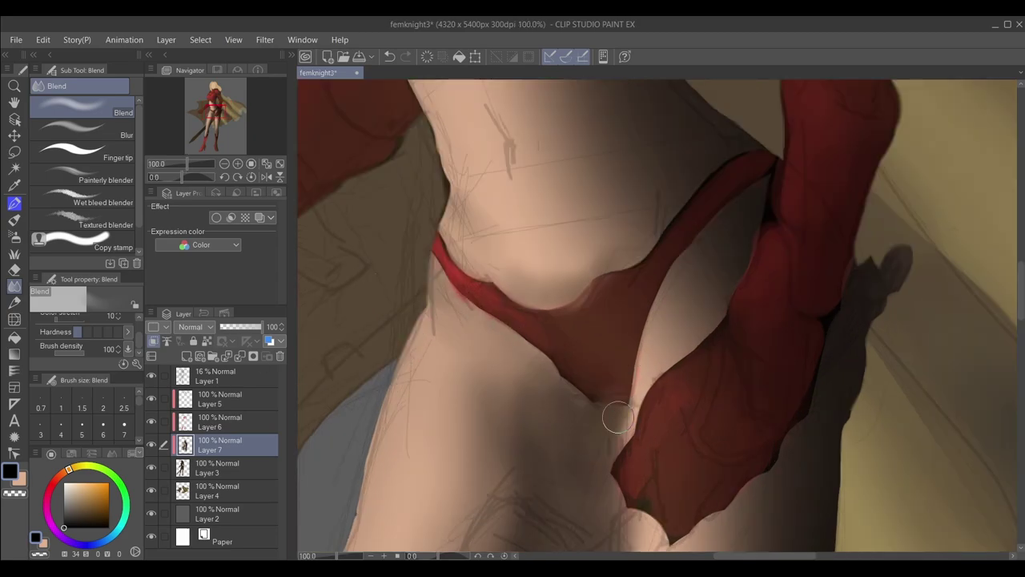
# Paint a dark shadow beside the gloved hand below the red briefs with the HardPen and soften it with Blend
pyautogui.press('p')
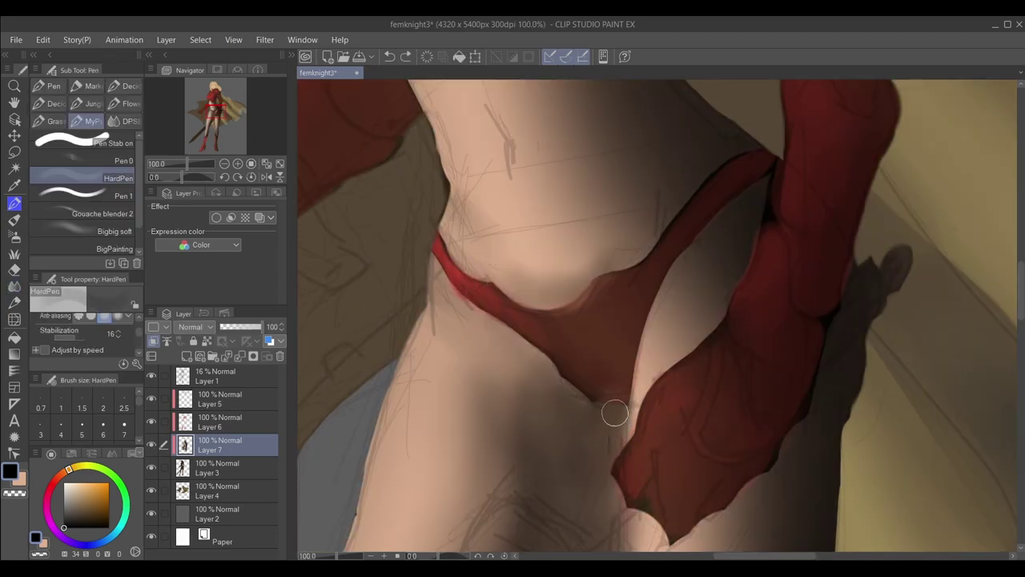
pyautogui.moveTo(614, 414)
pyautogui.mouseDown()
pyautogui.moveTo(611, 497)
pyautogui.moveTo(589, 403)
pyautogui.mouseUp()
pyautogui.moveTo(623, 411)
pyautogui.mouseDown()
pyautogui.moveTo(616, 504)
pyautogui.moveTo(544, 365)
pyautogui.moveTo(513, 352)
pyautogui.mouseUp()
pyautogui.click(14, 286)
pyautogui.scroll(-1, 637, 343)
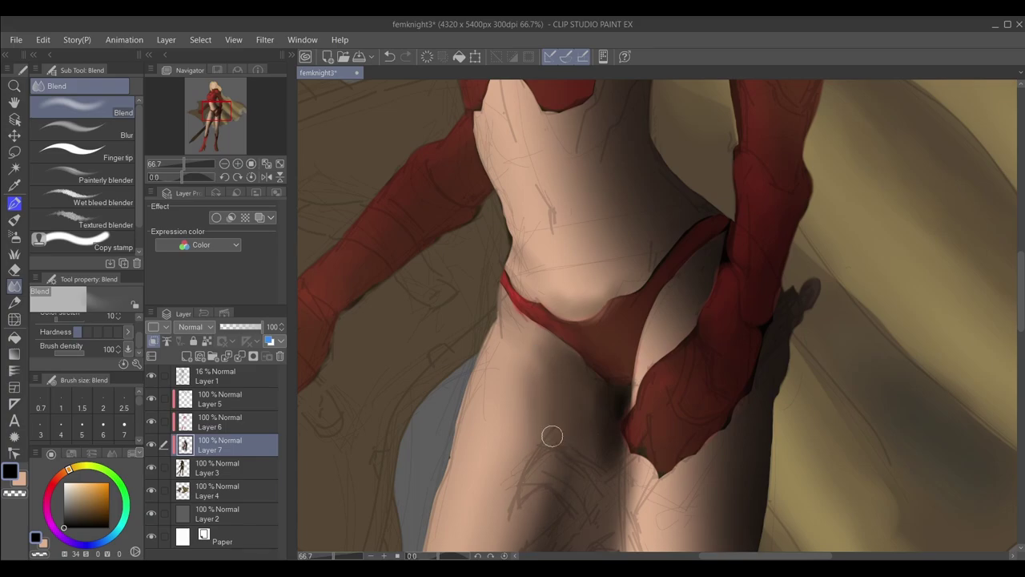
# Undo the last stroke, select Layer 6 and set the HardPen to paint with the transparent colour
pyautogui.scroll(-5, 592, 405)
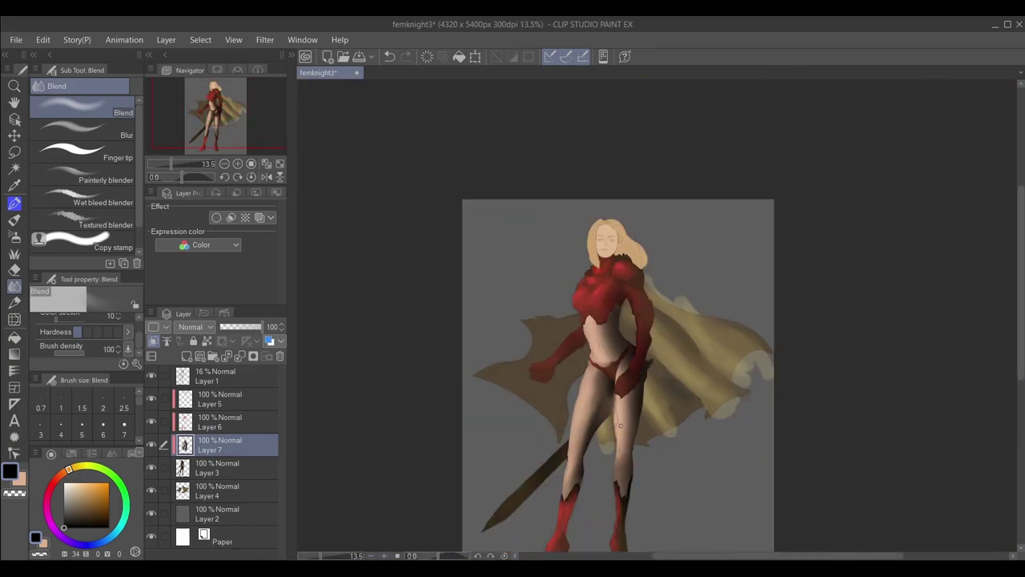
pyautogui.scroll(5, 607, 240)
pyautogui.moveTo(609, 497); pyautogui.dragTo(525, 200)
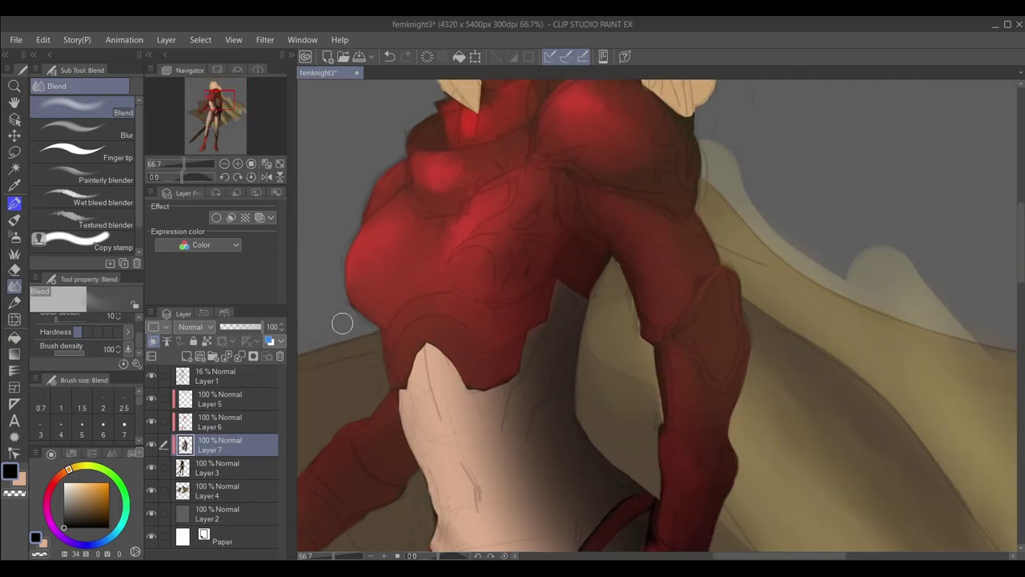
pyautogui.press('c')
pyautogui.hotkey('ctrl', 'z')
pyautogui.click(222, 421)
pyautogui.press('p')
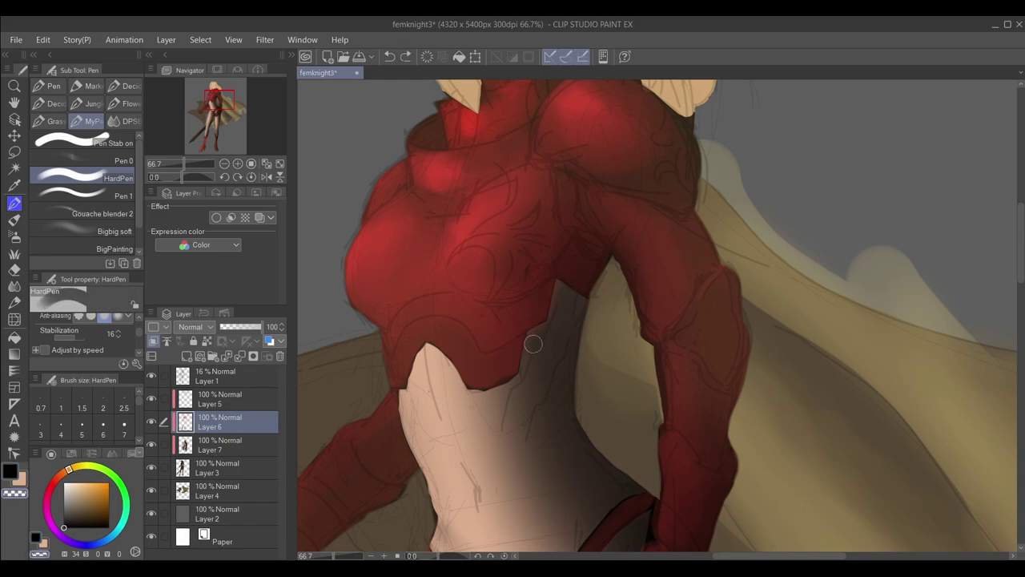
pyautogui.scroll(-7, 568, 289)
pyautogui.scroll(2, 487, 486)
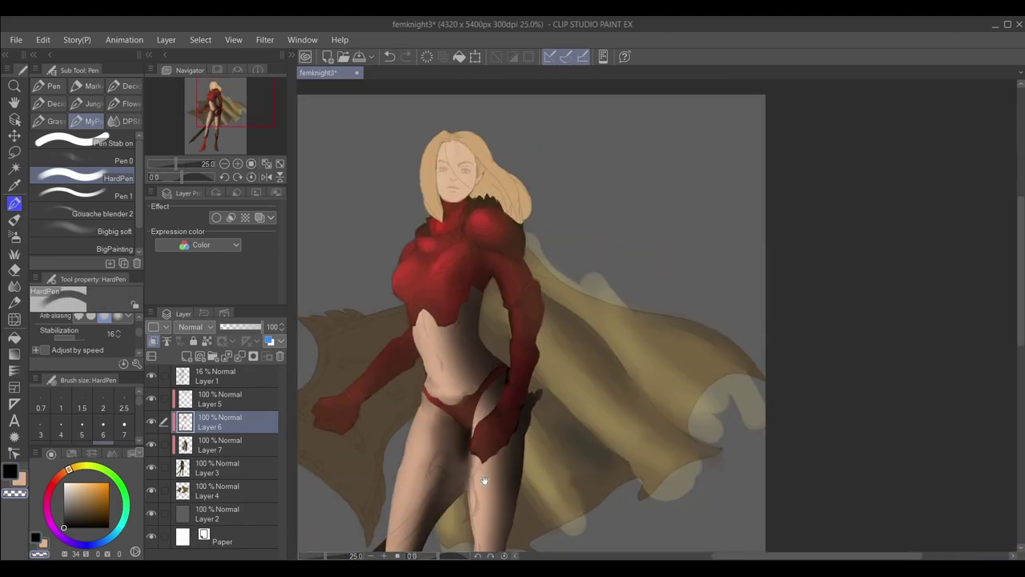
pyautogui.scroll(-1, 471, 460)
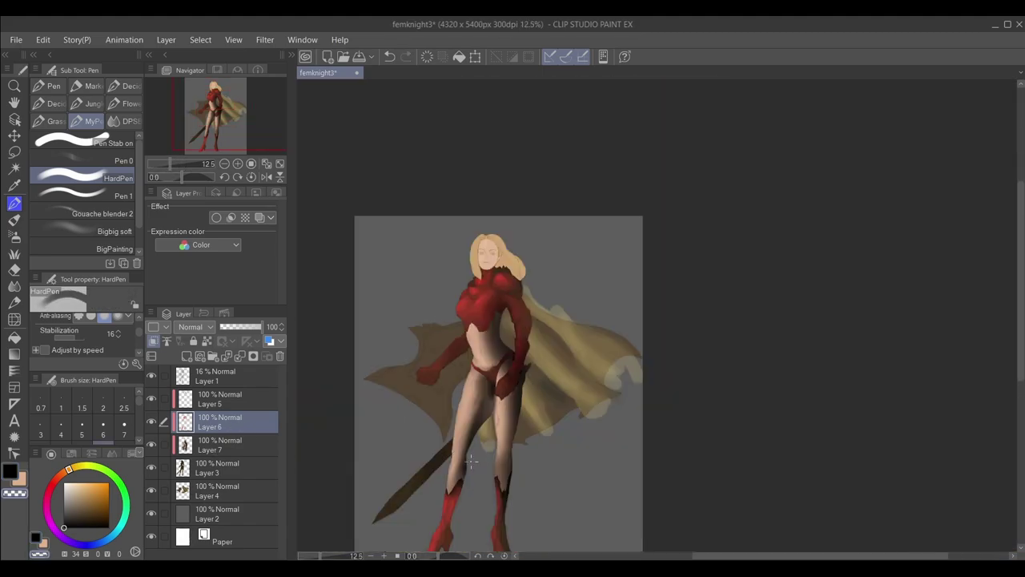
# Erase the pale smudges around the cape's lower hem and outer corner on Layer 4 with the Hard eraser
pyautogui.hotkey('alt', '[')
pyautogui.hotkey('alt', '[')
pyautogui.hotkey('alt', '[')
pyautogui.press('e')
pyautogui.scroll(4, 480, 433)
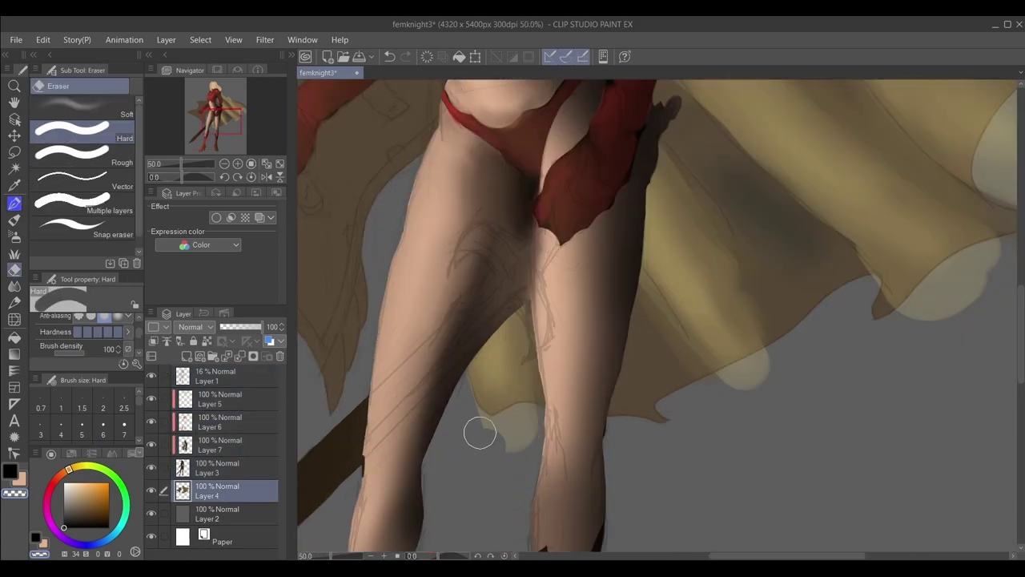
pyautogui.moveTo(473, 427)
pyautogui.mouseDown()
pyautogui.moveTo(513, 424)
pyautogui.moveTo(484, 431)
pyautogui.mouseUp()
pyautogui.moveTo(728, 383); pyautogui.dragTo(758, 374)
pyautogui.moveTo(877, 277)
pyautogui.mouseDown()
pyautogui.moveTo(708, 368)
pyautogui.moveTo(791, 355)
pyautogui.moveTo(789, 368)
pyautogui.mouseUp()
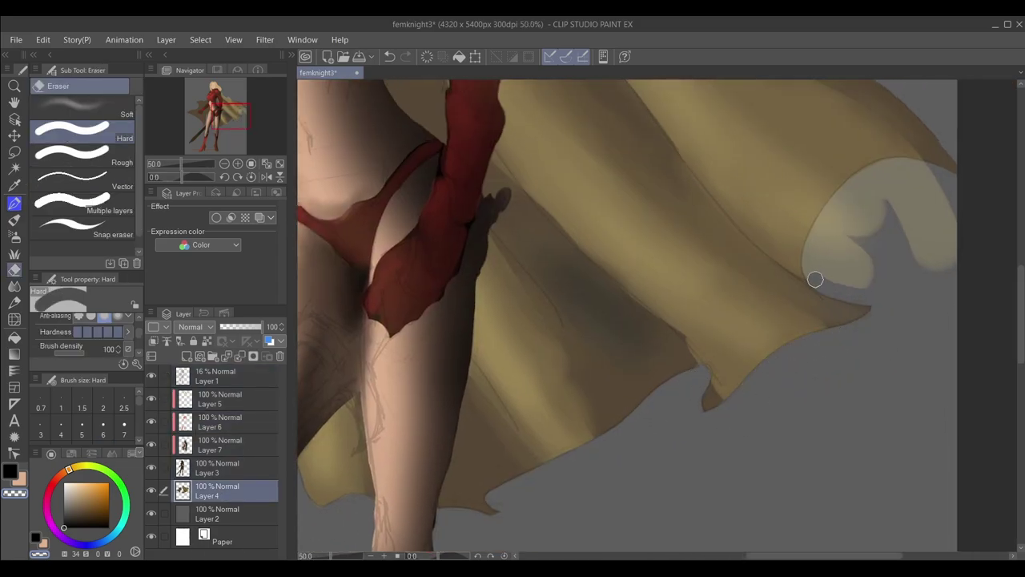
pyautogui.moveTo(815, 280); pyautogui.dragTo(810, 230)
pyautogui.moveTo(878, 222); pyautogui.dragTo(804, 297)
pyautogui.moveTo(873, 308)
pyautogui.mouseDown()
pyautogui.moveTo(741, 316)
pyautogui.moveTo(856, 259)
pyautogui.moveTo(809, 281)
pyautogui.mouseUp()
# Flip the canvas view and clear the pale smudges along the cape's upper edge with a size 150 HardPen in transparent colour
pyautogui.moveTo(521, 96); pyautogui.dragTo(588, 208)
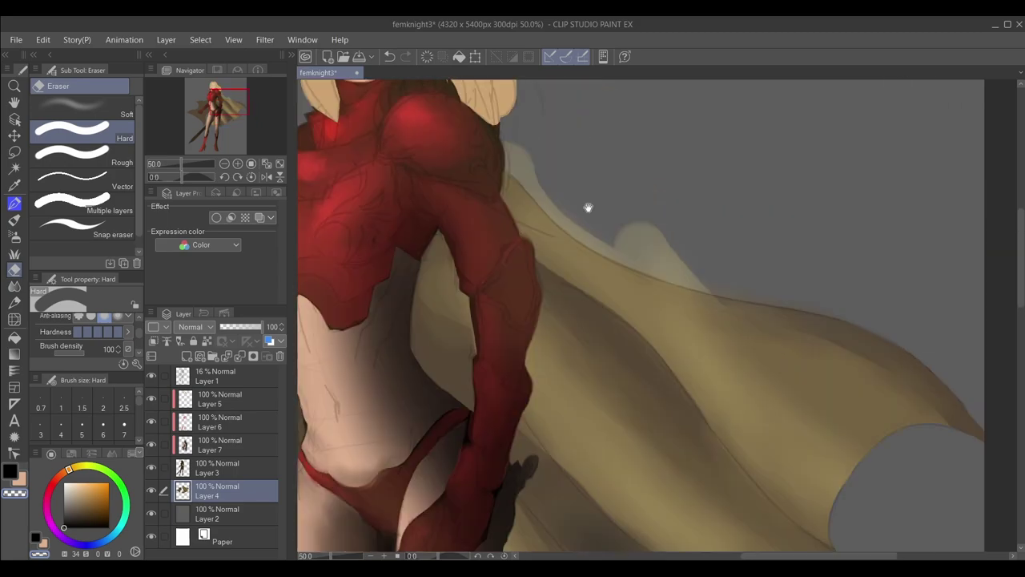
pyautogui.moveTo(511, 154); pyautogui.dragTo(538, 191)
pyautogui.hotkey('ctrl', 'z')
pyautogui.press('h')
pyautogui.press('p')
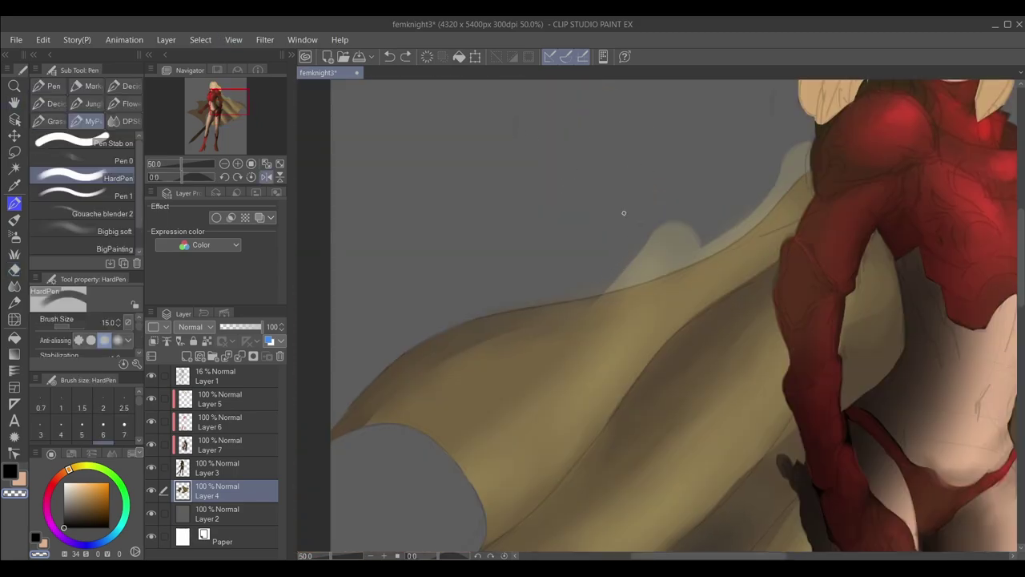
pyautogui.press(']')
pyautogui.press(']')
pyautogui.press(']')
pyautogui.press(']')
pyautogui.press(']')
pyautogui.press(']')
pyautogui.press(']')
pyautogui.press(']')
pyautogui.press(']')
pyautogui.press(']')
pyautogui.press(']')
pyautogui.press(']')
pyautogui.moveTo(624, 272)
pyautogui.mouseDown()
pyautogui.moveTo(634, 254)
pyautogui.moveTo(718, 223)
pyautogui.moveTo(777, 167)
pyautogui.moveTo(789, 170)
pyautogui.mouseUp()
pyautogui.moveTo(685, 220); pyautogui.dragTo(598, 266)
pyautogui.keyDown('ctrl'); pyautogui.click(598, 266); pyautogui.keyUp('ctrl')
# Lock Layer 4's transparent pixels and set the HardPen to black at size 800
pyautogui.press('c')
pyautogui.hotkey('ctrl', 'z')
pyautogui.keyDown('alt'); pyautogui.click(560, 278); pyautogui.keyUp('alt')
pyautogui.keyDown('alt'); pyautogui.click(560, 277); pyautogui.keyUp('alt')
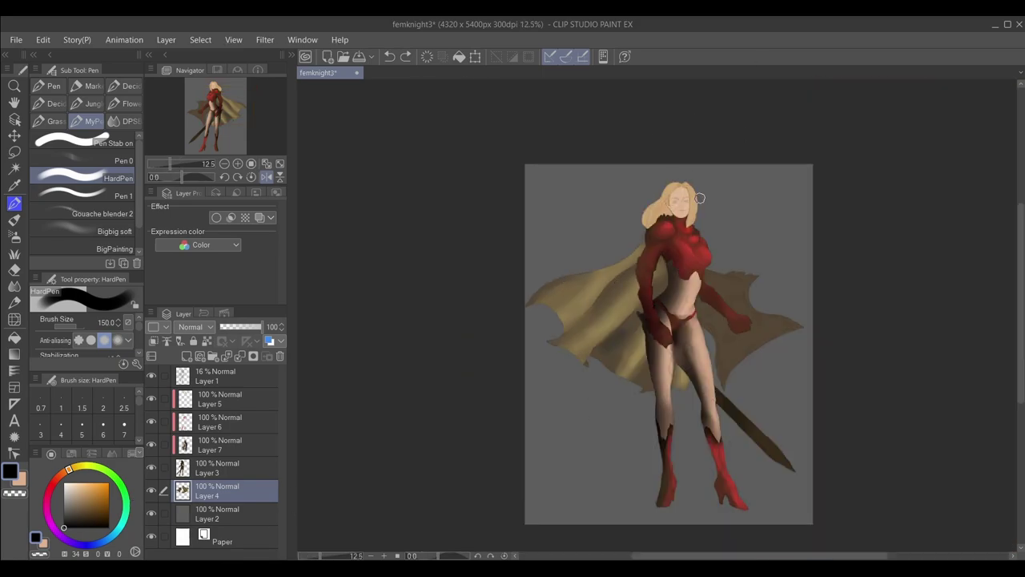
pyautogui.click(208, 343)
pyautogui.press(']')
pyautogui.press(']')
pyautogui.press(']')
pyautogui.press(']')
pyautogui.press(']')
pyautogui.press(']')
pyautogui.press(']')
pyautogui.press(']')
pyautogui.press(']')
pyautogui.moveTo(630, 237)
pyautogui.mouseDown()
pyautogui.moveTo(646, 302)
pyautogui.moveTo(651, 272)
pyautogui.moveTo(561, 321)
pyautogui.mouseUp()
pyautogui.hotkey('ctrl', 'z')
pyautogui.click(209, 343)
pyautogui.hotkey('ctrl', 'z')
pyautogui.moveTo(589, 285); pyautogui.dragTo(621, 345)
pyautogui.hotkey('ctrl', 'z')
pyautogui.hotkey('ctrl', 'z')
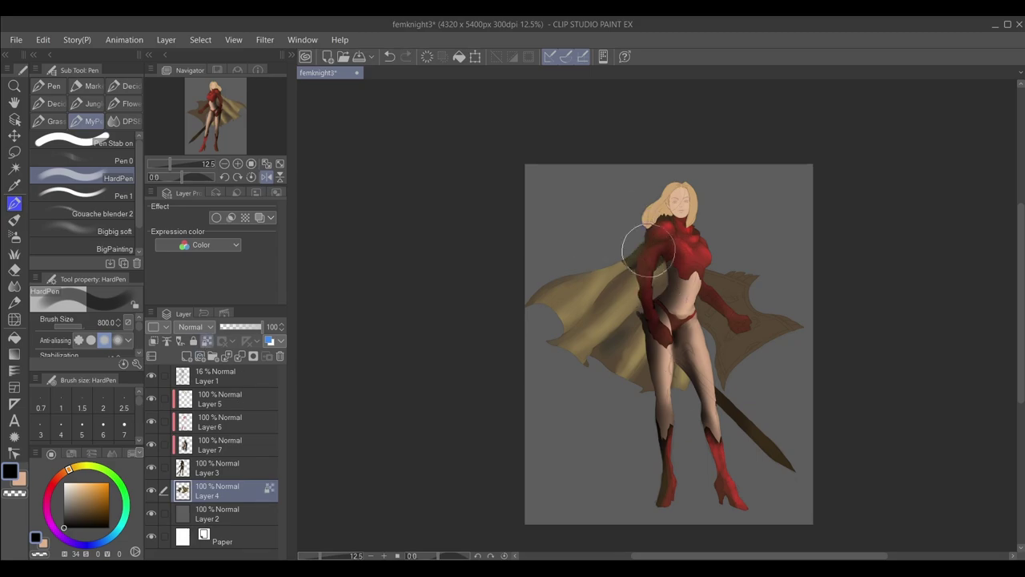
# Darken the yellow flowing side of the cape with broad black HardPen strokes
pyautogui.moveTo(631, 248); pyautogui.dragTo(653, 369)
pyautogui.moveTo(553, 296); pyautogui.dragTo(612, 228)
pyautogui.scroll(-1, 612, 227)
pyautogui.scroll(3, 617, 176)
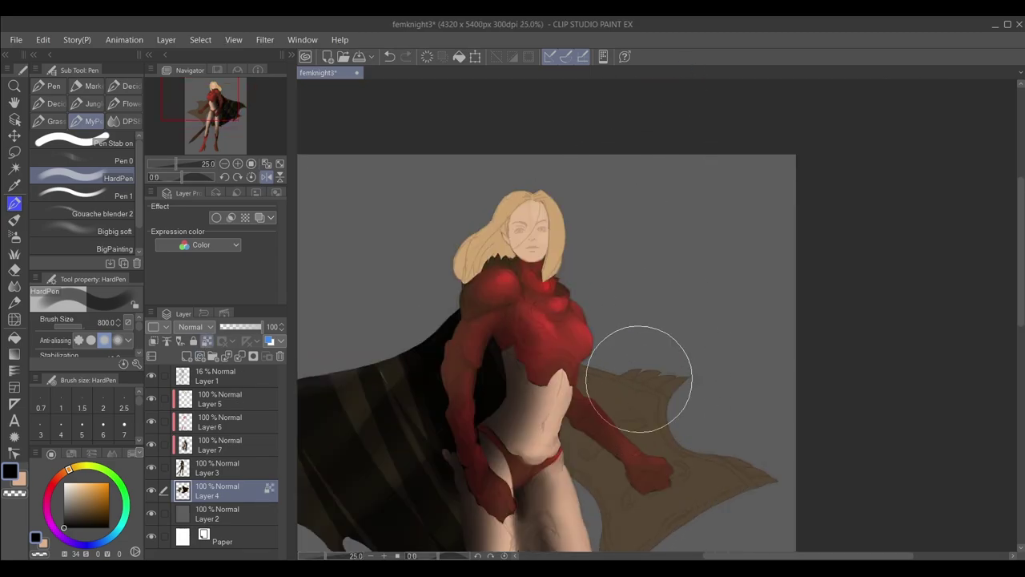
# Select Layer 5 and touch up the hair beside the face in a sampled blonde tone with the HardPen at size 70
pyautogui.click(93, 501)
pyautogui.click(185, 398)
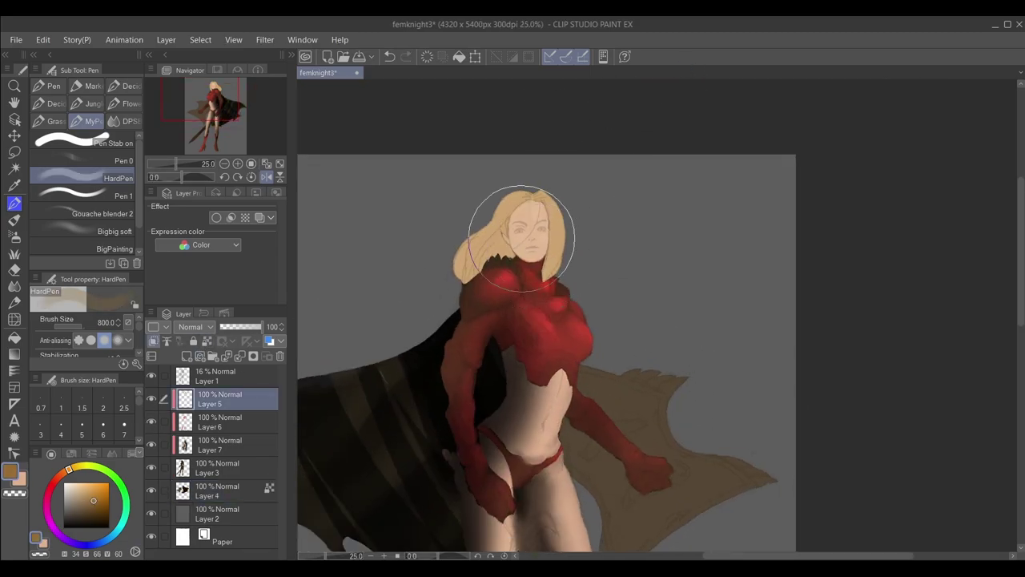
pyautogui.press('[')
pyautogui.press('[')
pyautogui.press('[')
pyautogui.press('[')
pyautogui.press('[')
pyautogui.press('[')
pyautogui.press('[')
pyautogui.press('[')
pyautogui.press('[')
pyautogui.press('[')
pyautogui.press('[')
pyautogui.press('[')
pyautogui.press('[')
pyautogui.keyDown('alt'); pyautogui.click(556, 217); pyautogui.keyUp('alt')
pyautogui.scroll(2, 556, 216)
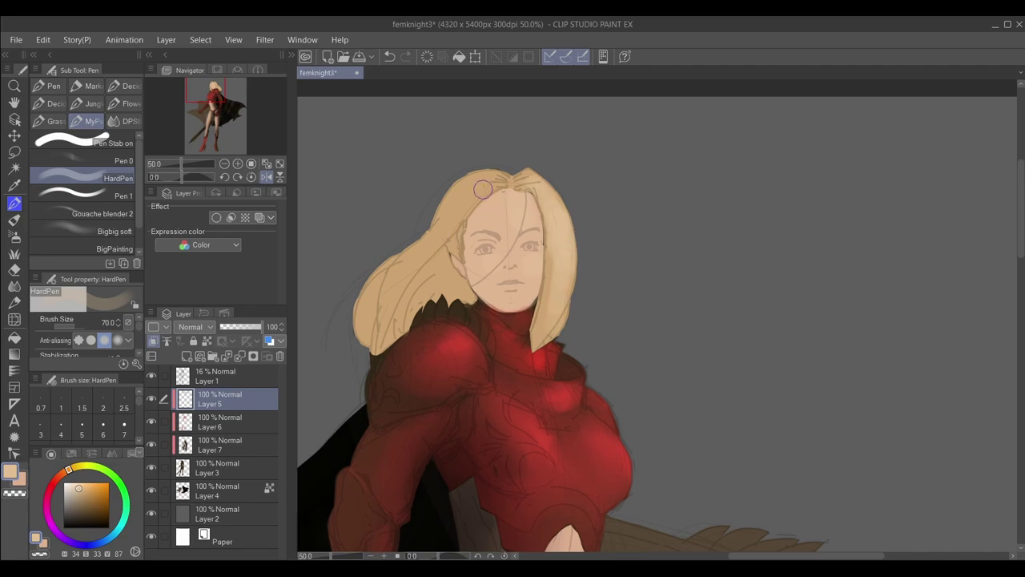
pyautogui.moveTo(491, 203); pyautogui.dragTo(462, 250)
pyautogui.click(89, 510)
pyautogui.moveTo(380, 298)
pyautogui.mouseDown()
pyautogui.moveTo(420, 280)
pyautogui.moveTo(429, 369)
pyautogui.moveTo(349, 403)
pyautogui.moveTo(415, 329)
pyautogui.mouseUp()
pyautogui.hotkey('ctrl', 'z')
pyautogui.hotkey('ctrl', 'z')
pyautogui.hotkey('ctrl', 'z')
# Lock Layer 5's transparent pixels and try brown shading on the hair beside the face
pyautogui.click(207, 341)
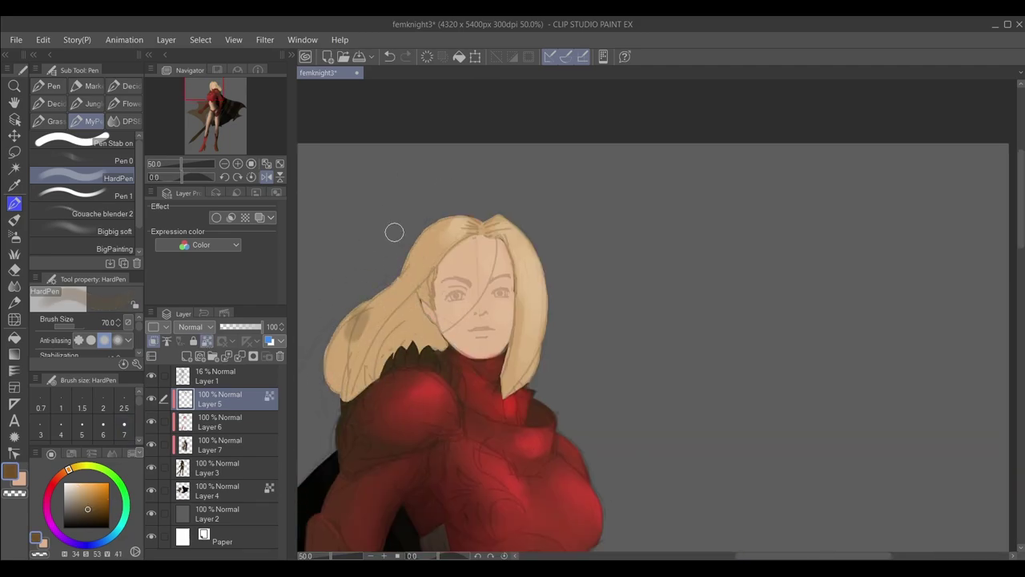
pyautogui.moveTo(417, 246)
pyautogui.mouseDown()
pyautogui.moveTo(388, 317)
pyautogui.moveTo(425, 322)
pyautogui.moveTo(437, 342)
pyautogui.mouseUp()
pyautogui.hotkey('ctrl', 'z')
pyautogui.hotkey('ctrl', 'z')
pyautogui.hotkey('ctrl', 'z')
pyautogui.hotkey('ctrl', 'z')
pyautogui.hotkey('ctrl', 'z')
# Shade the hair falling behind the neck and shoulder with translucent black HardPen strokes
pyautogui.scroll(-1, 62, 350)
pyautogui.hotkey('ctrl', ']')
pyautogui.click(64, 527)
pyautogui.moveTo(404, 279); pyautogui.dragTo(407, 311)
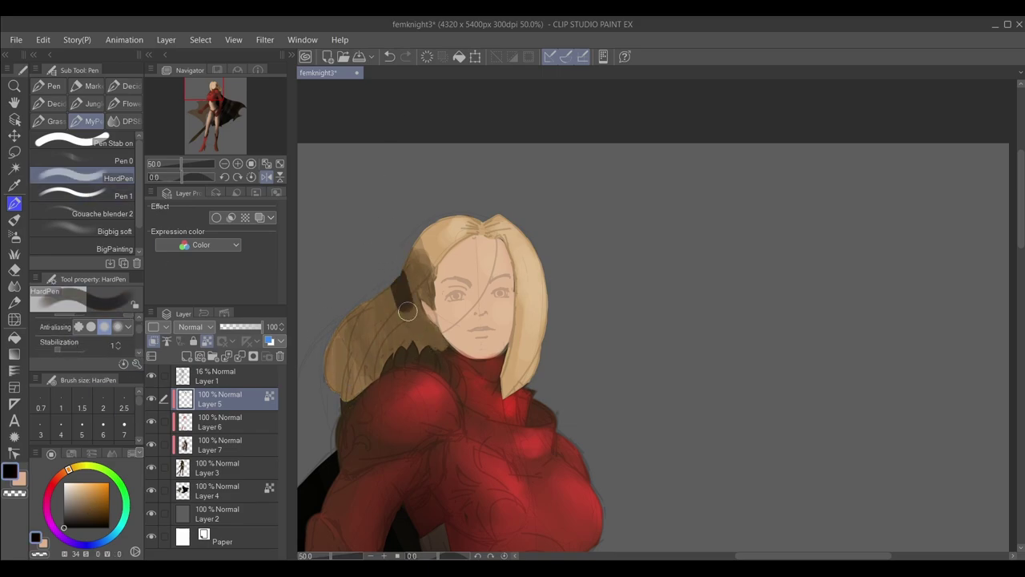
pyautogui.hotkey('ctrl', 'z')
pyautogui.hotkey('ctrl', '[')
pyautogui.moveTo(411, 256)
pyautogui.mouseDown()
pyautogui.moveTo(420, 286)
pyautogui.moveTo(390, 345)
pyautogui.mouseUp()
# Paint dark shading along the inner edge of the front hair strand and around the parting
pyautogui.moveTo(509, 319); pyautogui.dragTo(505, 389)
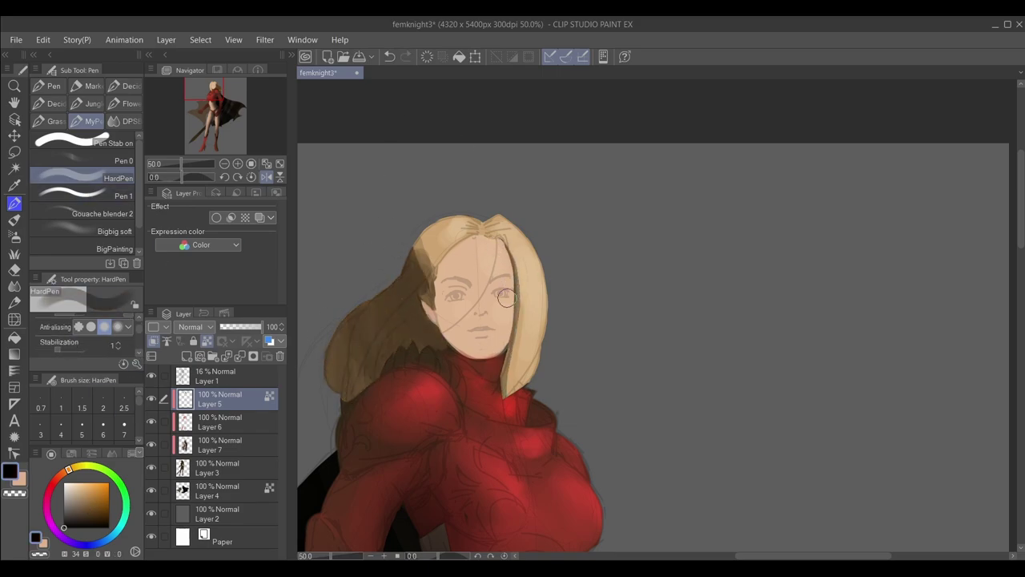
pyautogui.moveTo(510, 298); pyautogui.dragTo(505, 391)
pyautogui.moveTo(478, 244); pyautogui.dragTo(435, 280)
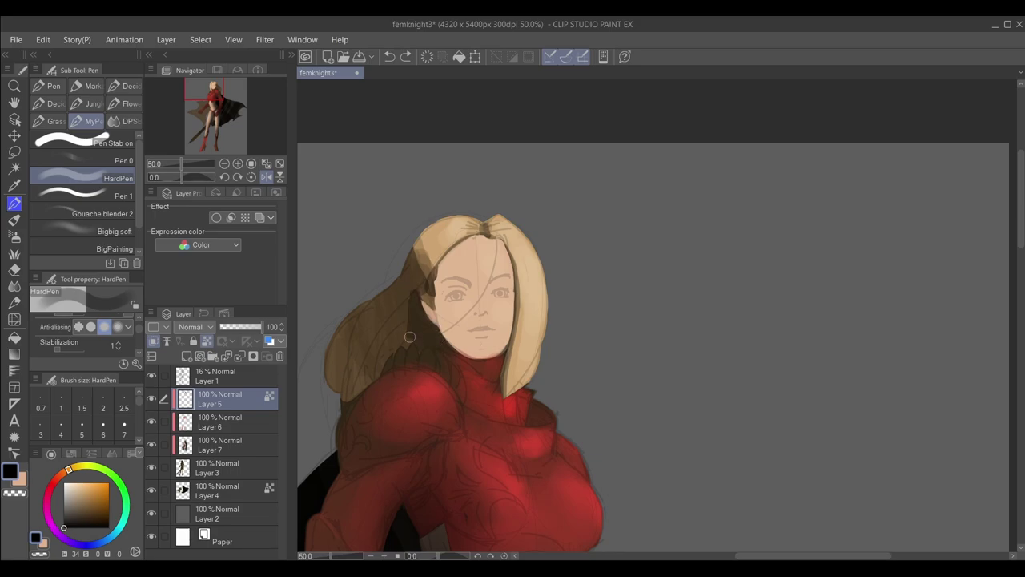
# Smooth the hair shading at the crown and along the front strand with the Blend tool
pyautogui.press('j')
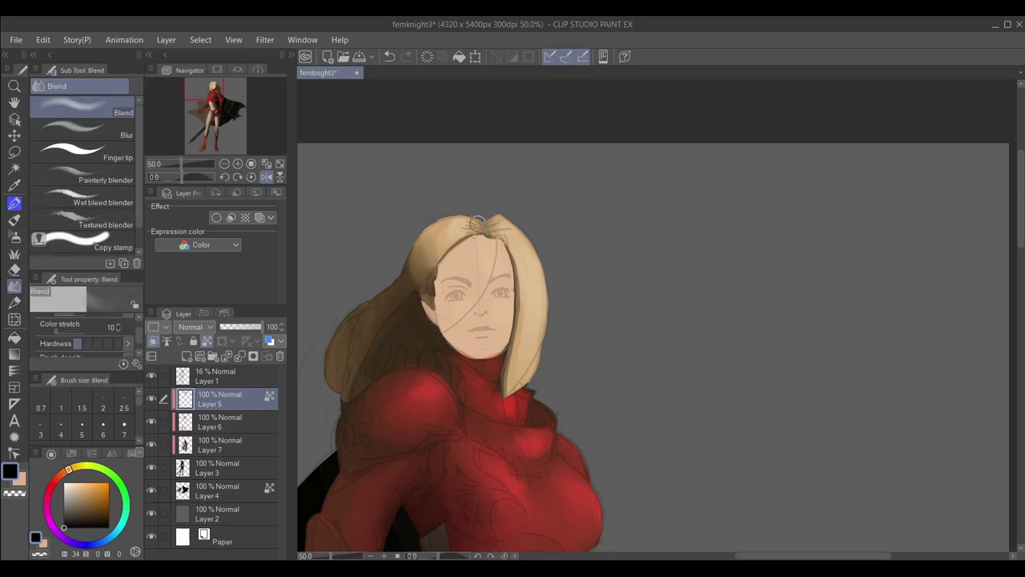
pyautogui.moveTo(522, 265); pyautogui.dragTo(533, 332)
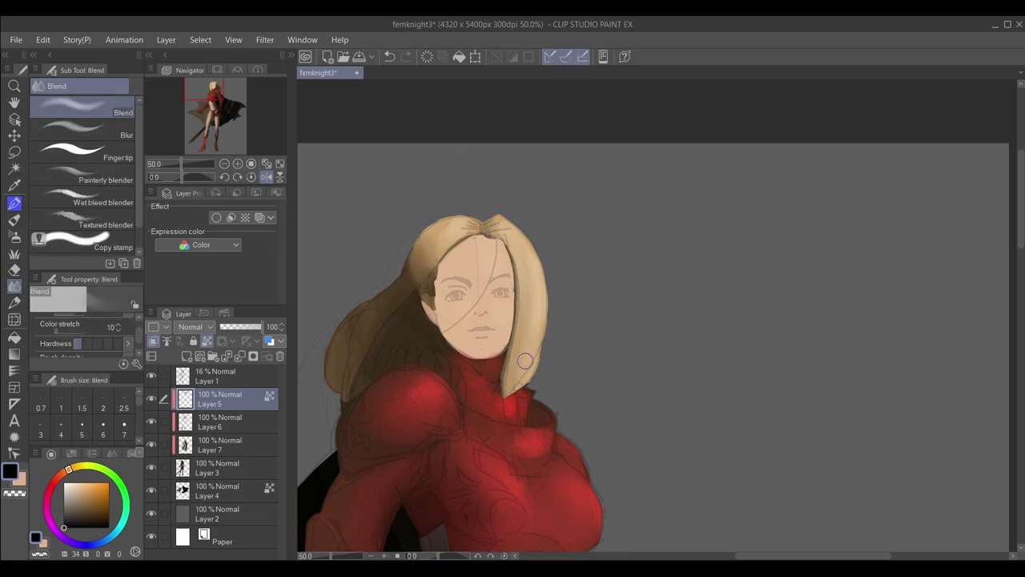
pyautogui.scroll(-2, 524, 361)
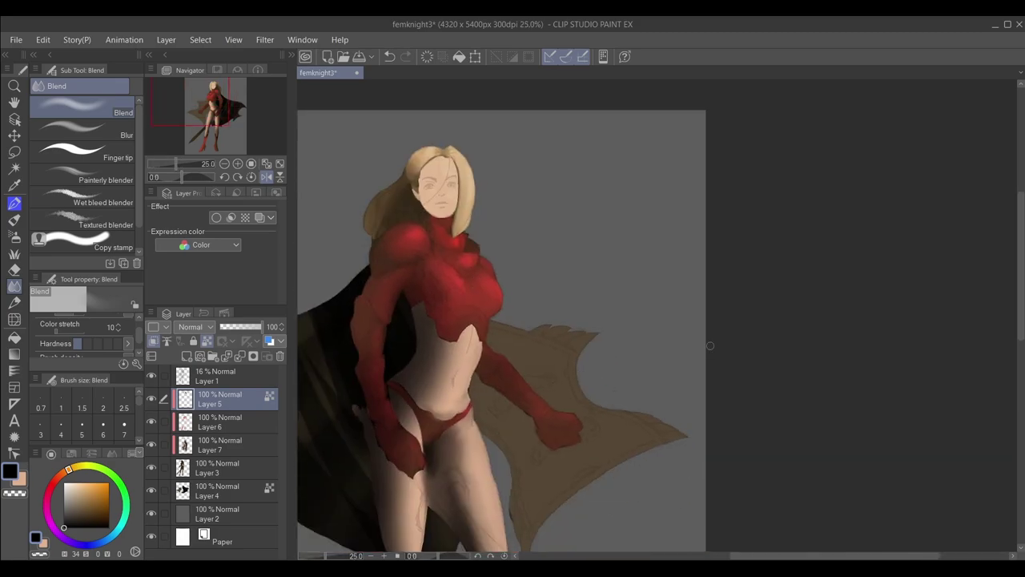
# On Layer 6, paint a black touch between the forearm and hip and clean the armour edges with the HardPen in transparent colour
pyautogui.scroll(-2, 444, 390)
pyautogui.scroll(6, 443, 389)
pyautogui.click(271, 428)
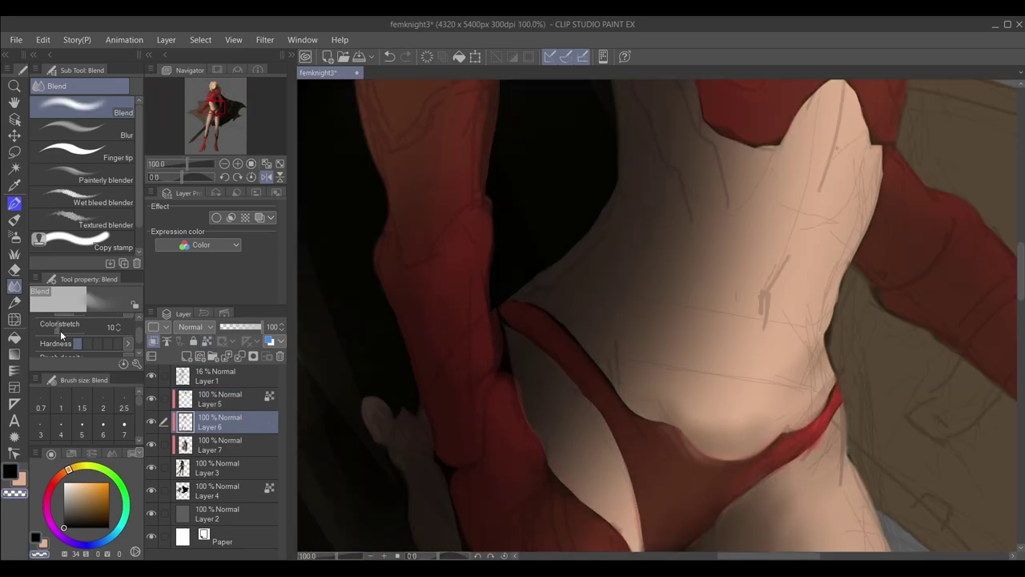
pyautogui.press('p')
pyautogui.moveTo(505, 338); pyautogui.dragTo(491, 352)
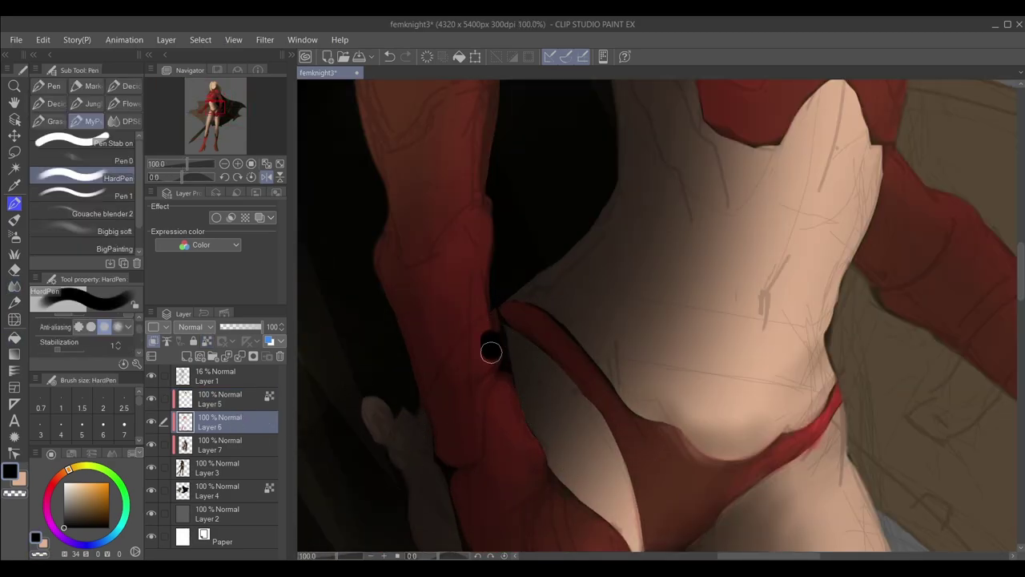
pyautogui.press('c')
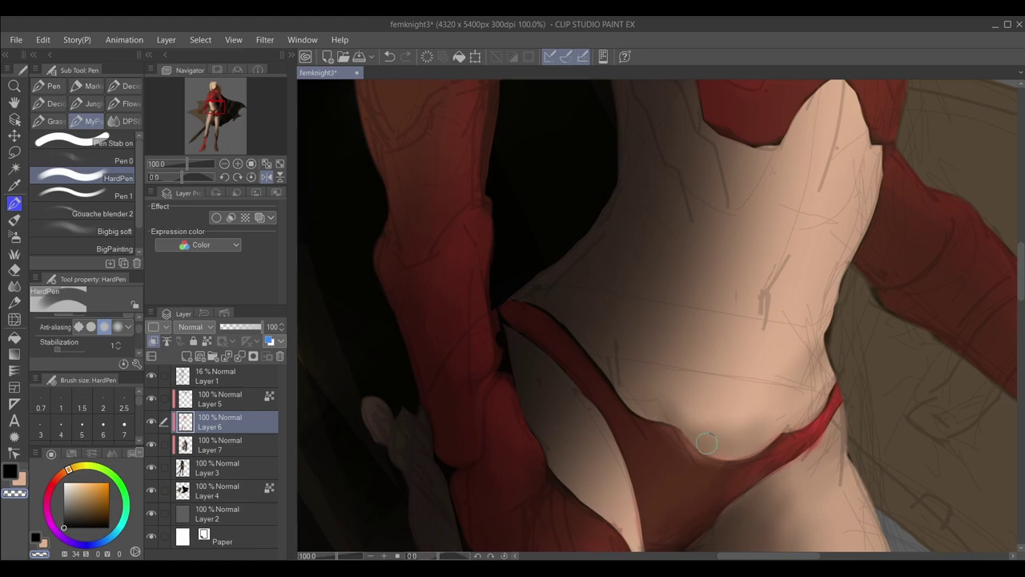
pyautogui.moveTo(842, 303); pyautogui.dragTo(600, 283)
pyautogui.moveTo(609, 189); pyautogui.dragTo(402, 381)
pyautogui.scroll(1, 402, 381)
pyautogui.scroll(-6, 545, 269)
pyautogui.scroll(5, 557, 209)
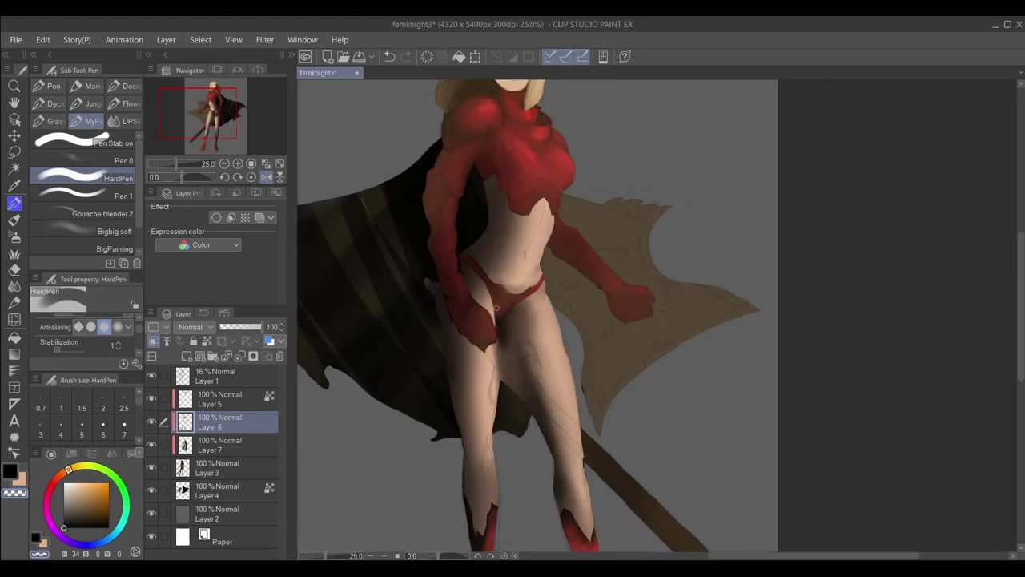
pyautogui.scroll(-1, 516, 214)
pyautogui.scroll(-6, 512, 293)
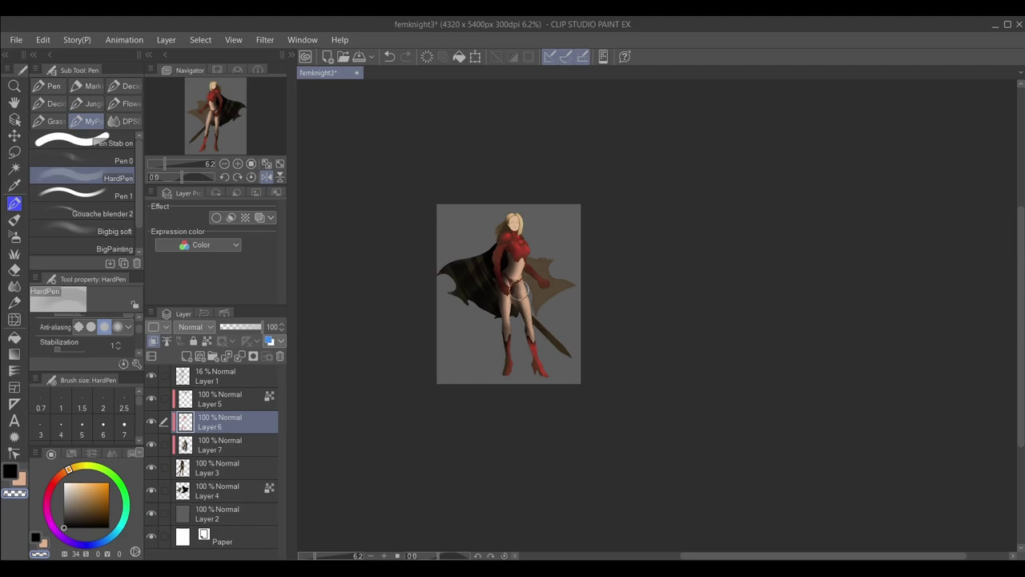
# Select Layer 7 and soften the skin shading on the thighs and midriff with the large Bigbig soft brush
pyautogui.click(96, 231)
pyautogui.click(229, 445)
pyautogui.moveTo(515, 294); pyautogui.dragTo(513, 284)
pyautogui.scroll(5, 510, 263)
pyautogui.scroll(-1, 561, 320)
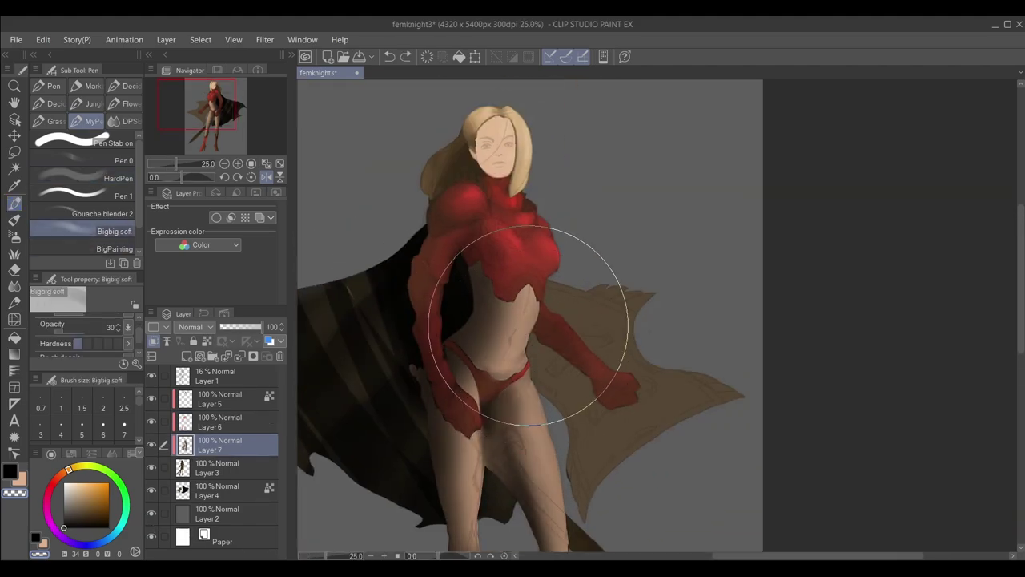
pyautogui.scroll(2, 543, 216)
pyautogui.scroll(-2, 544, 211)
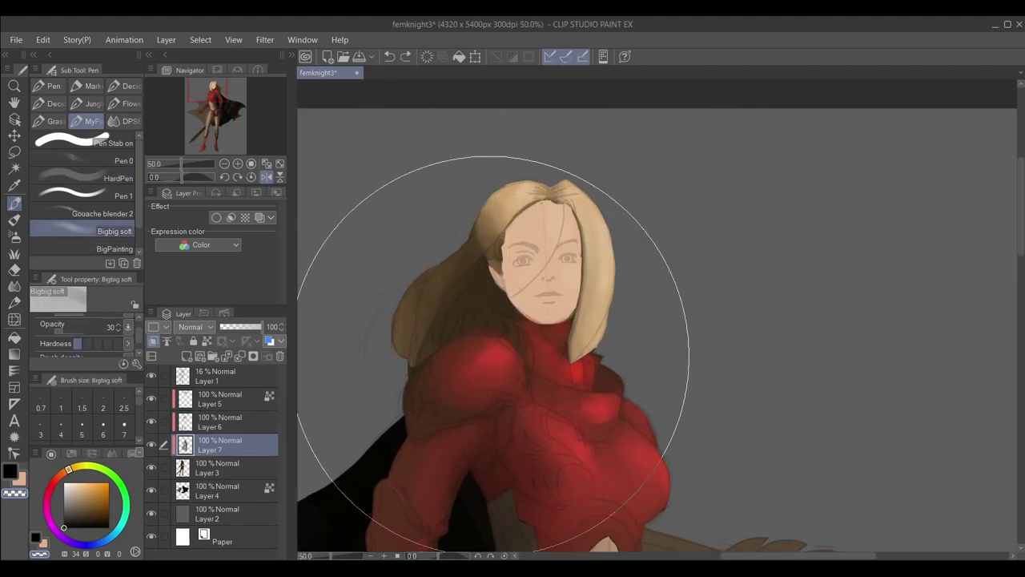
# Select Layer 5 and shade the face's contour, eye sockets and forehead lightly with the Gouache brush
pyautogui.scroll(5, 544, 211)
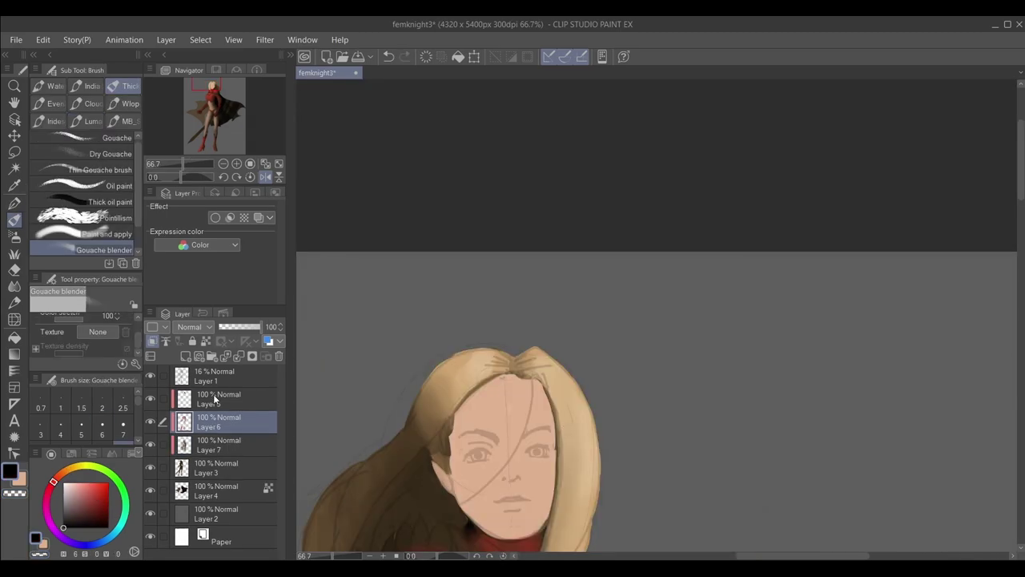
pyautogui.click(215, 398)
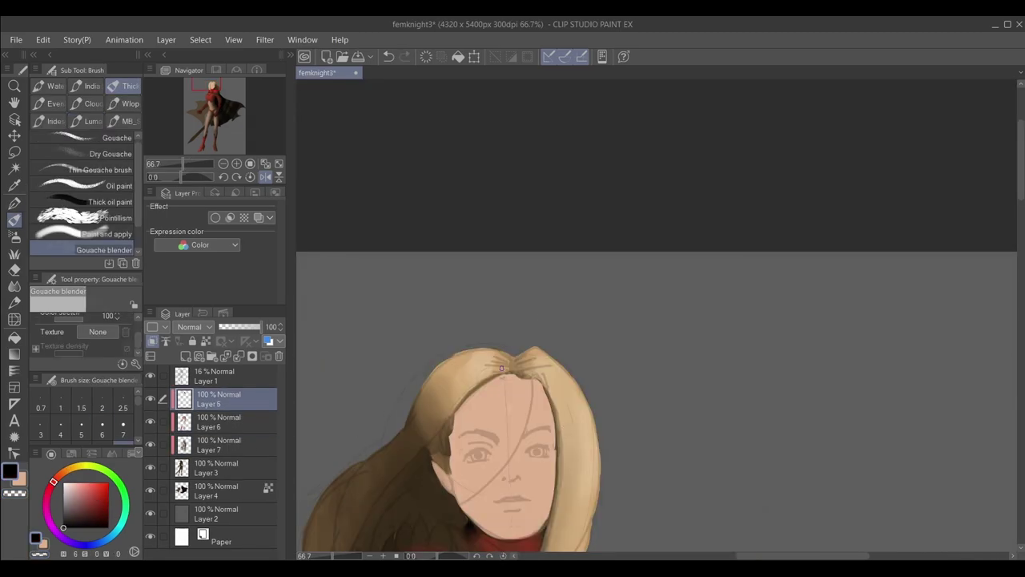
pyautogui.click(112, 140)
pyautogui.moveTo(454, 411); pyautogui.dragTo(511, 537)
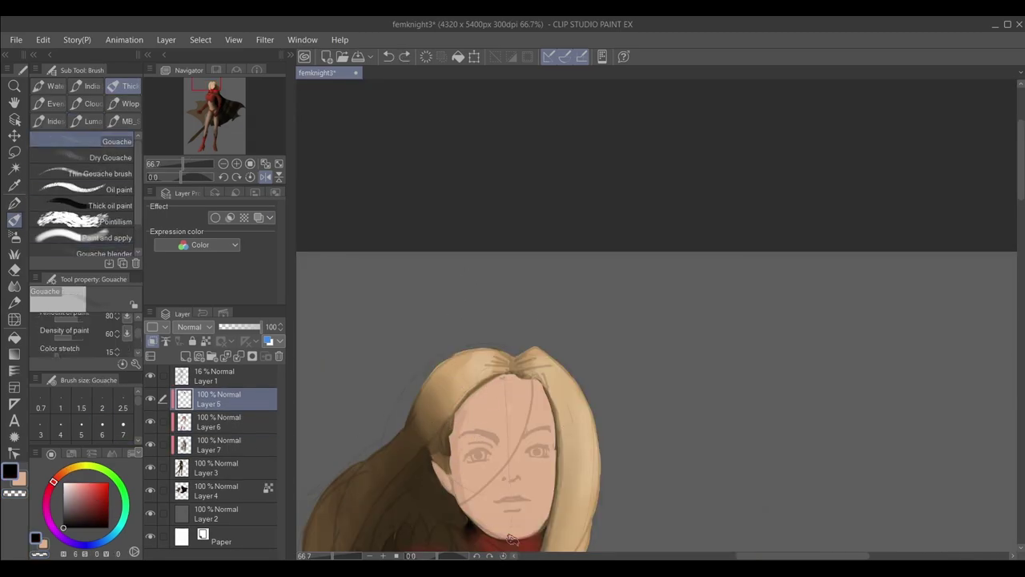
pyautogui.moveTo(443, 495); pyautogui.dragTo(435, 460)
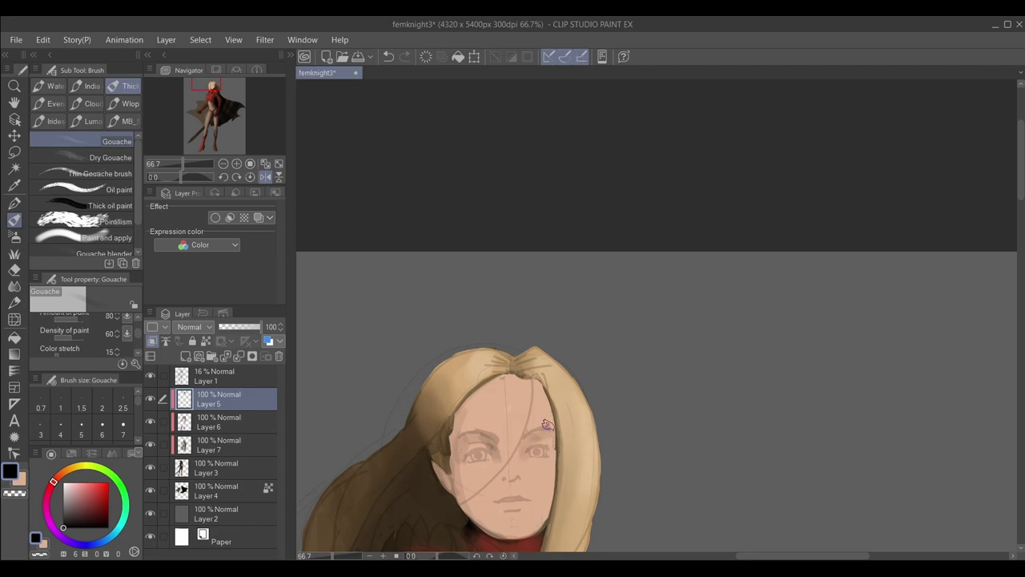
pyautogui.moveTo(547, 425)
pyautogui.mouseDown()
pyautogui.moveTo(554, 487)
pyautogui.moveTo(526, 535)
pyautogui.mouseUp()
pyautogui.moveTo(516, 435); pyautogui.dragTo(499, 388)
# On Layer 6, paint a dark red shadow on the collar beneath the chin with the Gouache brush, temporarily hiding Layer 5
pyautogui.keyDown('alt'); pyautogui.click(471, 447); pyautogui.keyUp('alt')
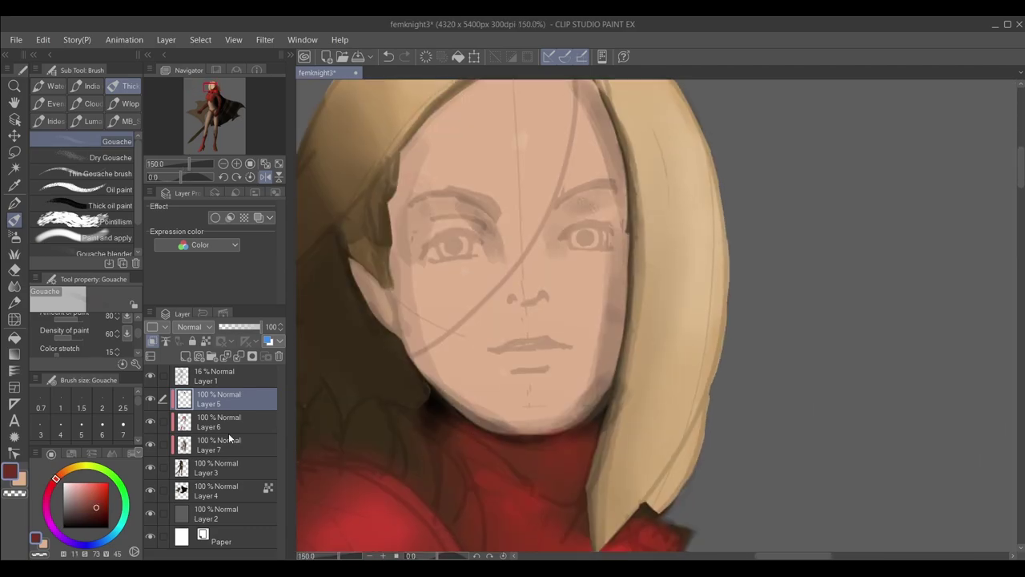
pyautogui.click(229, 427)
pyautogui.moveTo(460, 426); pyautogui.dragTo(440, 412)
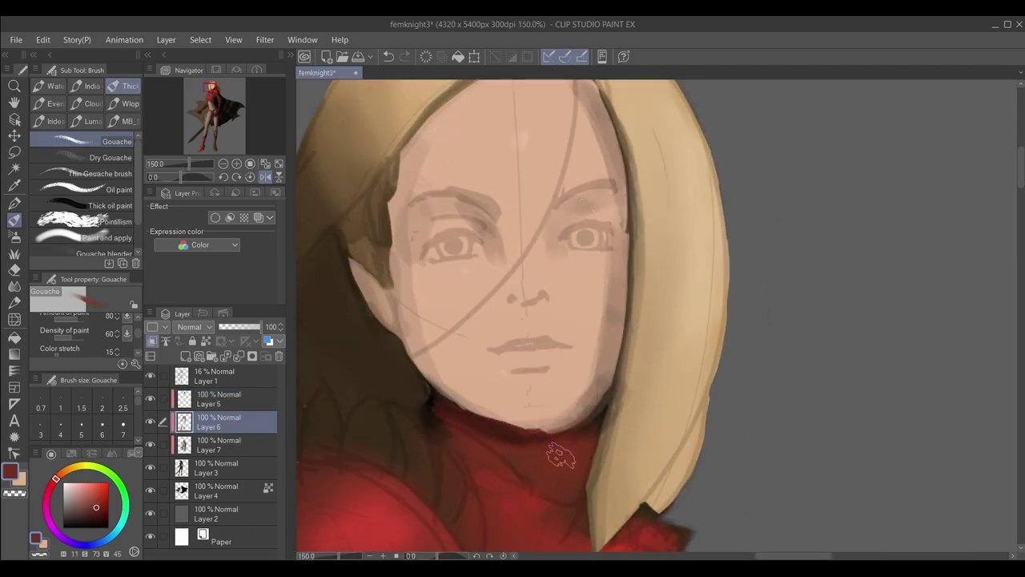
pyautogui.scroll(-2, 448, 420)
pyautogui.click(149, 398)
pyautogui.keyDown('alt'); pyautogui.click(531, 446); pyautogui.keyUp('alt')
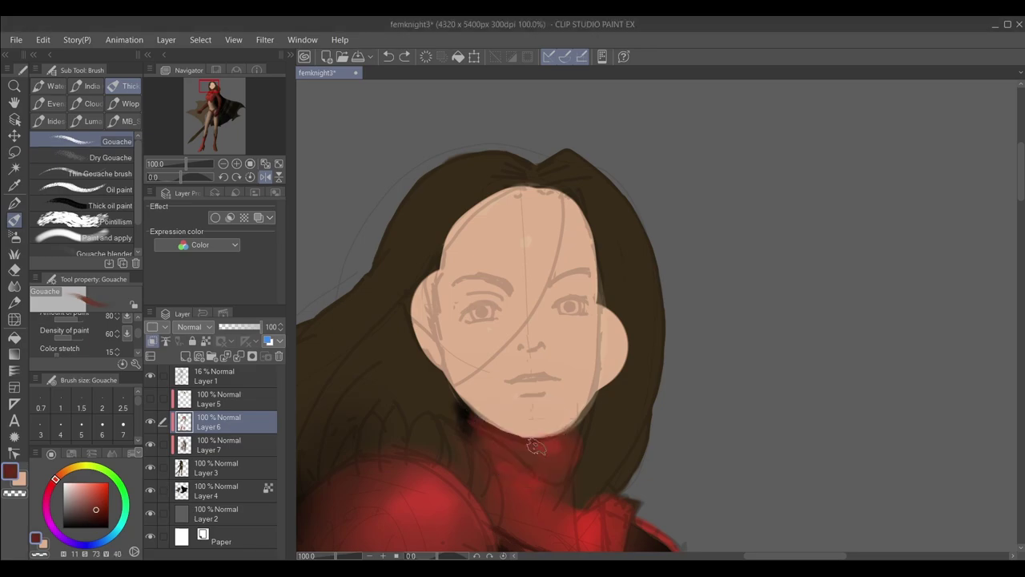
pyautogui.moveTo(537, 445)
pyautogui.mouseDown()
pyautogui.moveTo(603, 398)
pyautogui.moveTo(573, 421)
pyautogui.mouseUp()
pyautogui.moveTo(463, 417); pyautogui.dragTo(488, 433)
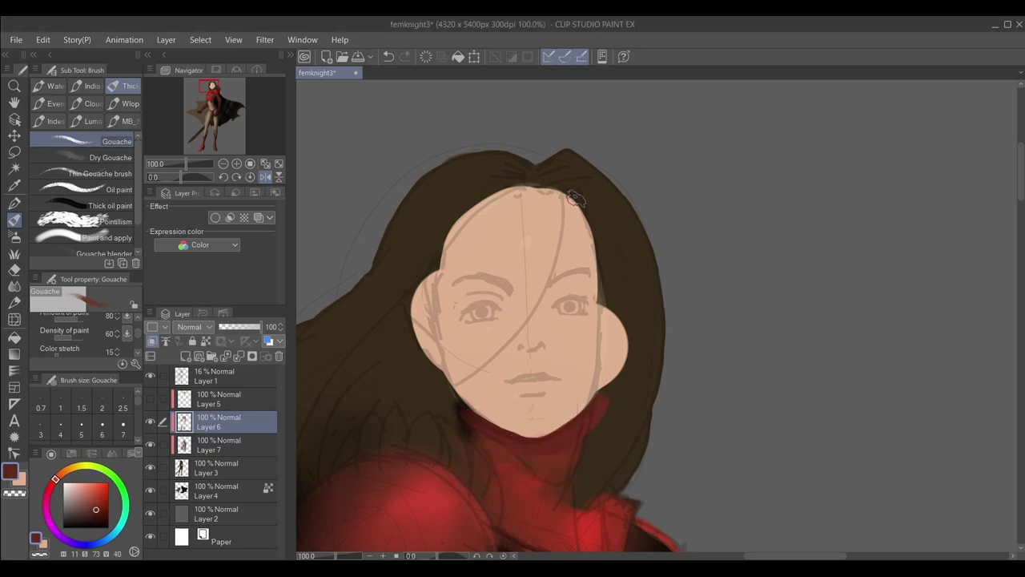
pyautogui.click(150, 399)
pyautogui.moveTo(482, 204); pyautogui.dragTo(464, 229)
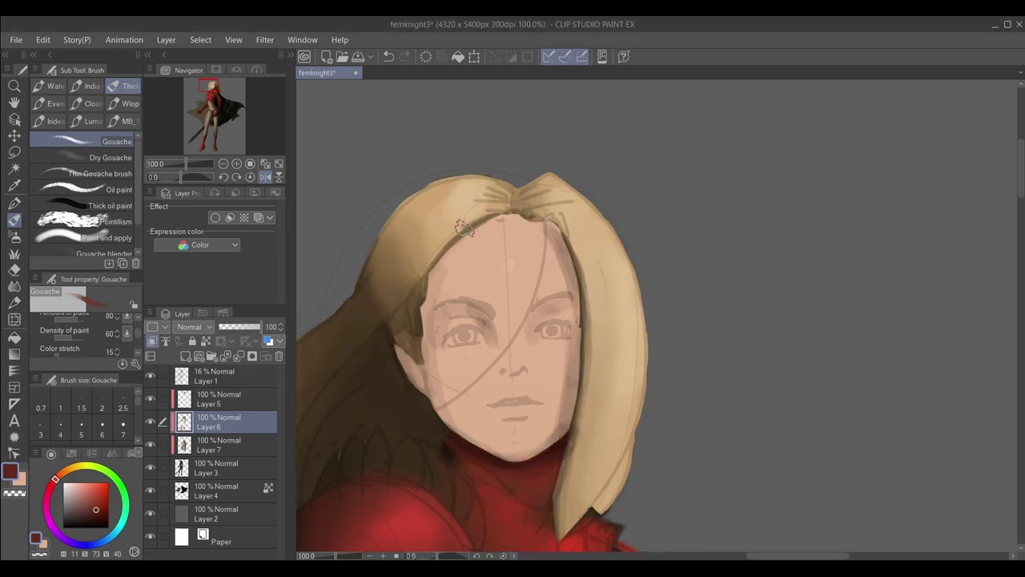
# Select Layer 5 and soften the shading on the face's contour and eye sockets with the Gouache blender
pyautogui.click(228, 399)
pyautogui.click(120, 253)
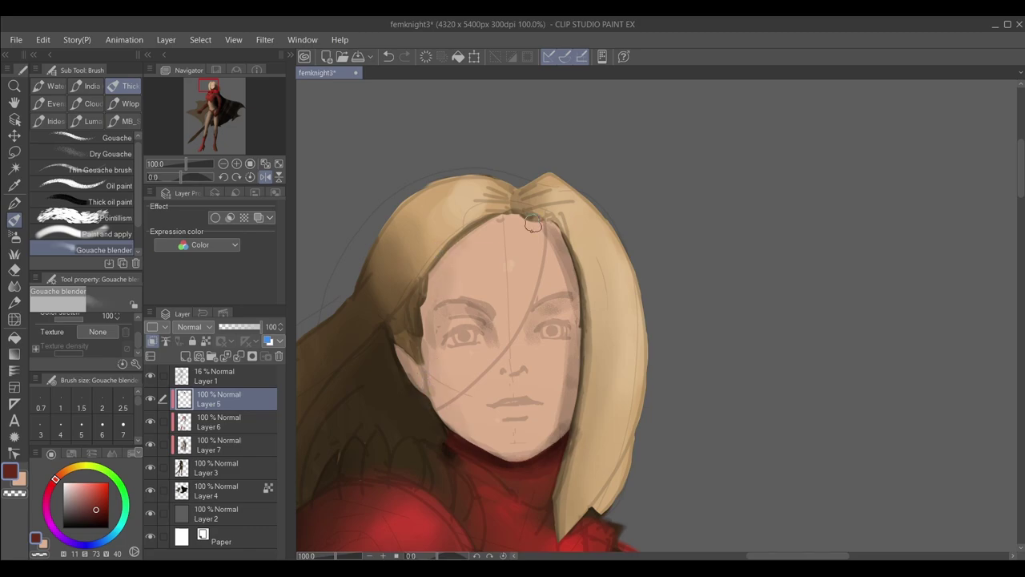
pyautogui.moveTo(553, 230); pyautogui.dragTo(558, 419)
pyautogui.moveTo(398, 344); pyautogui.dragTo(428, 394)
pyautogui.moveTo(484, 314); pyautogui.dragTo(468, 323)
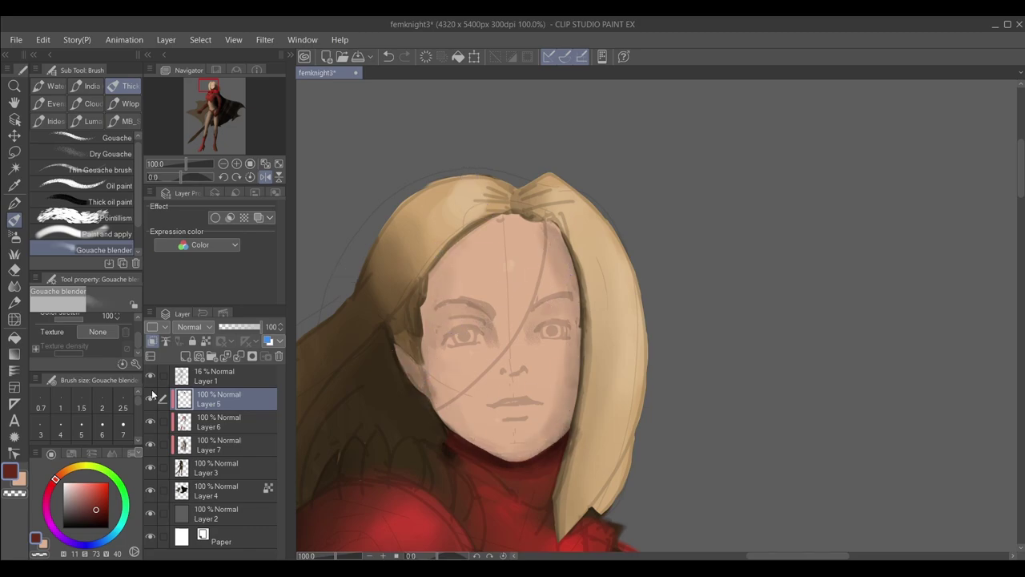
# Shade the nose, eye area, cheeks and chin lightly in black with the Gouache brush
pyautogui.click(64, 527)
pyautogui.click(114, 138)
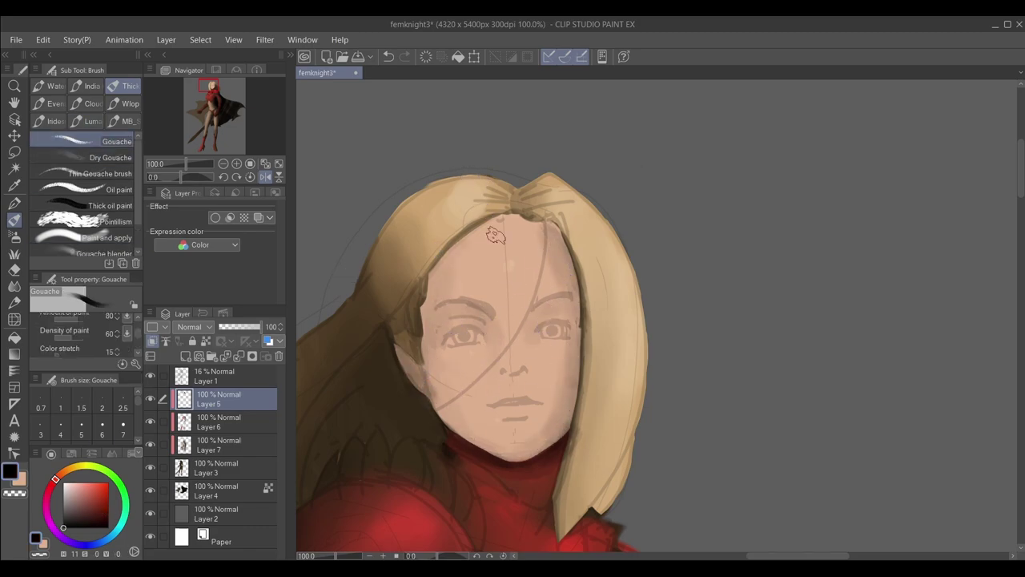
pyautogui.hotkey('ctrl', 'z')
pyautogui.moveTo(498, 348)
pyautogui.mouseDown()
pyautogui.moveTo(501, 392)
pyautogui.moveTo(529, 374)
pyautogui.moveTo(486, 396)
pyautogui.mouseUp()
pyautogui.moveTo(427, 311)
pyautogui.mouseDown()
pyautogui.moveTo(439, 384)
pyautogui.moveTo(449, 377)
pyautogui.moveTo(480, 389)
pyautogui.moveTo(559, 340)
pyautogui.moveTo(543, 388)
pyautogui.mouseUp()
pyautogui.moveTo(503, 428); pyautogui.dragTo(450, 404)
# Blend the new shading from the brow across the cheeks to the chin with the Gouache blender
pyautogui.click(105, 252)
pyautogui.moveTo(439, 285)
pyautogui.mouseDown()
pyautogui.moveTo(442, 330)
pyautogui.moveTo(497, 383)
pyautogui.moveTo(481, 433)
pyautogui.moveTo(529, 384)
pyautogui.moveTo(552, 407)
pyautogui.moveTo(534, 426)
pyautogui.moveTo(509, 427)
pyautogui.mouseUp()
pyautogui.click(104, 139)
pyautogui.click(104, 250)
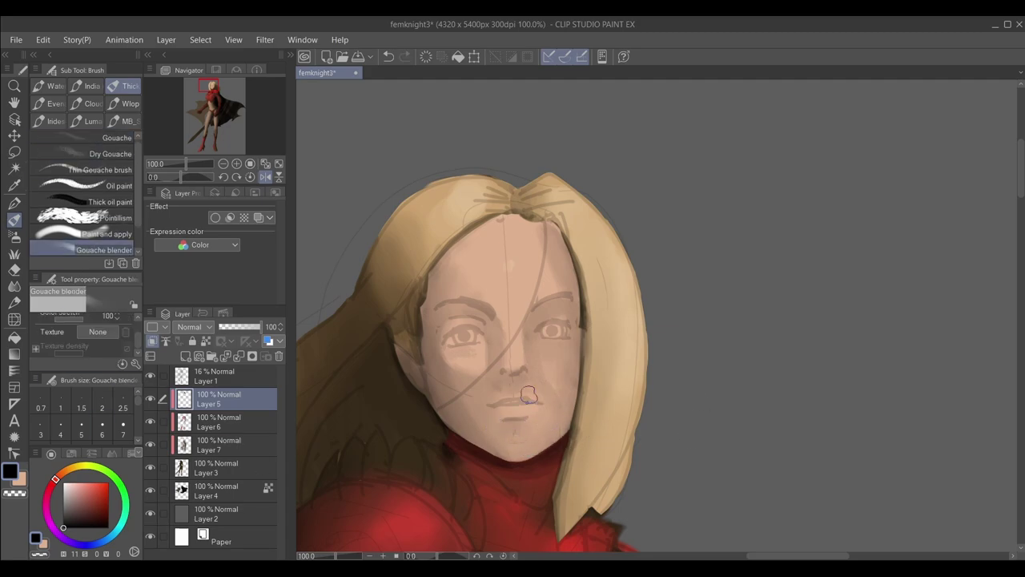
# Draw both eyebrows in black with the Gouache brush, following the sketch
pyautogui.scroll(2, 553, 393)
pyautogui.scroll(-2, 574, 370)
pyautogui.press('b')
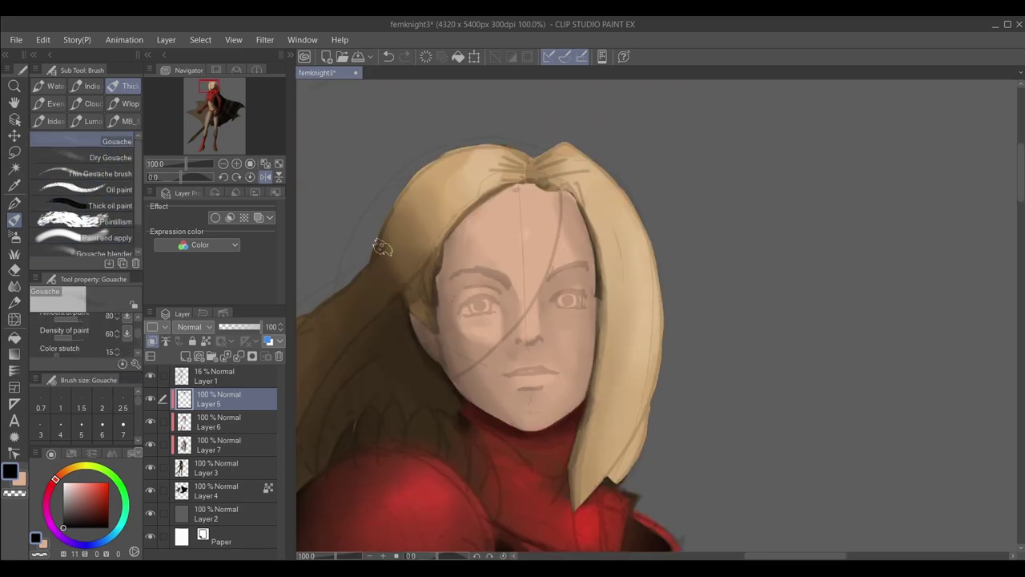
pyautogui.scroll(2, 444, 272)
pyautogui.moveTo(448, 278)
pyautogui.mouseDown()
pyautogui.moveTo(487, 273)
pyautogui.moveTo(538, 293)
pyautogui.mouseUp()
pyautogui.moveTo(590, 290); pyautogui.dragTo(653, 263)
# Line the eyelids, lashes and irises of both eyes in black with the Pen Stab on brush
pyautogui.press('p')
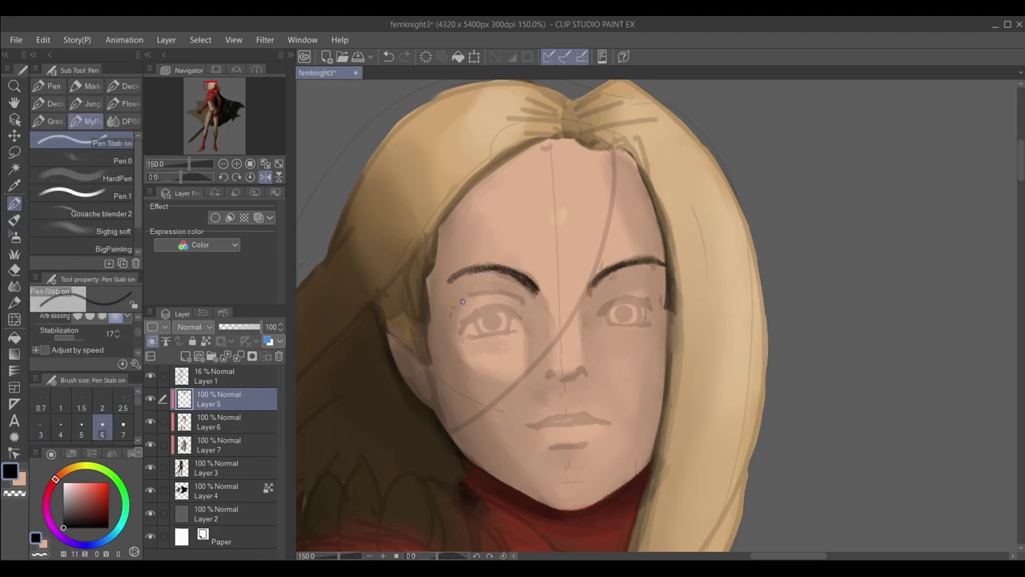
pyautogui.hotkey('ctrl', 'z')
pyautogui.moveTo(464, 297); pyautogui.dragTo(530, 312)
pyautogui.moveTo(462, 330); pyautogui.dragTo(501, 318)
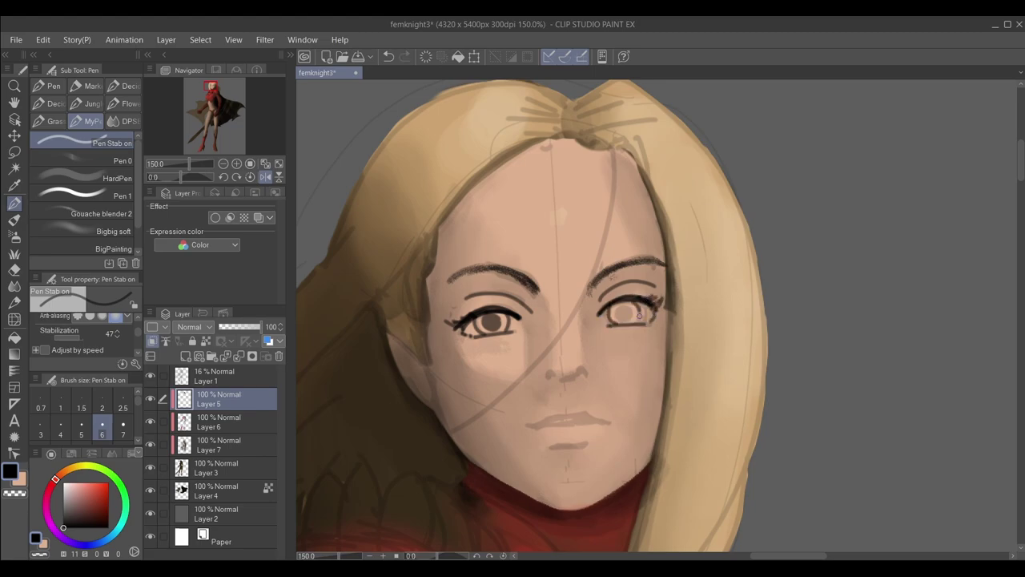
pyautogui.scroll(3, 617, 311)
pyautogui.hotkey('ctrl', 'z')
pyautogui.moveTo(621, 322); pyautogui.dragTo(626, 317)
pyautogui.scroll(-3, 639, 312)
# Draw black lines for the nostrils, mouth, lower lip and ear with the Pen Stab on brush
pyautogui.keyDown('alt'); pyautogui.click(559, 381); pyautogui.keyUp('alt')
pyautogui.keyDown('alt'); pyautogui.click(485, 331); pyautogui.keyUp('alt')
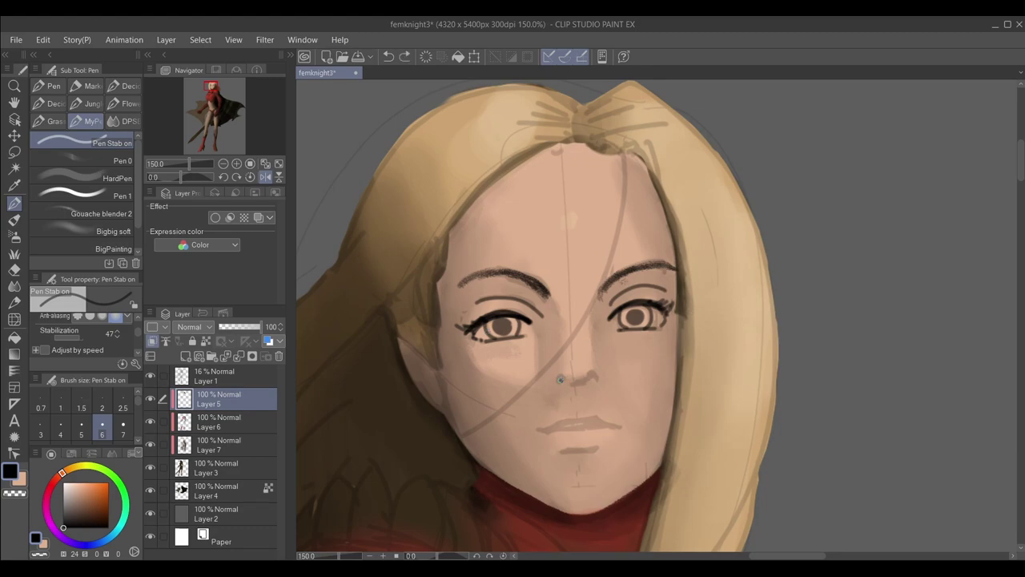
pyautogui.scroll(-3, 593, 424)
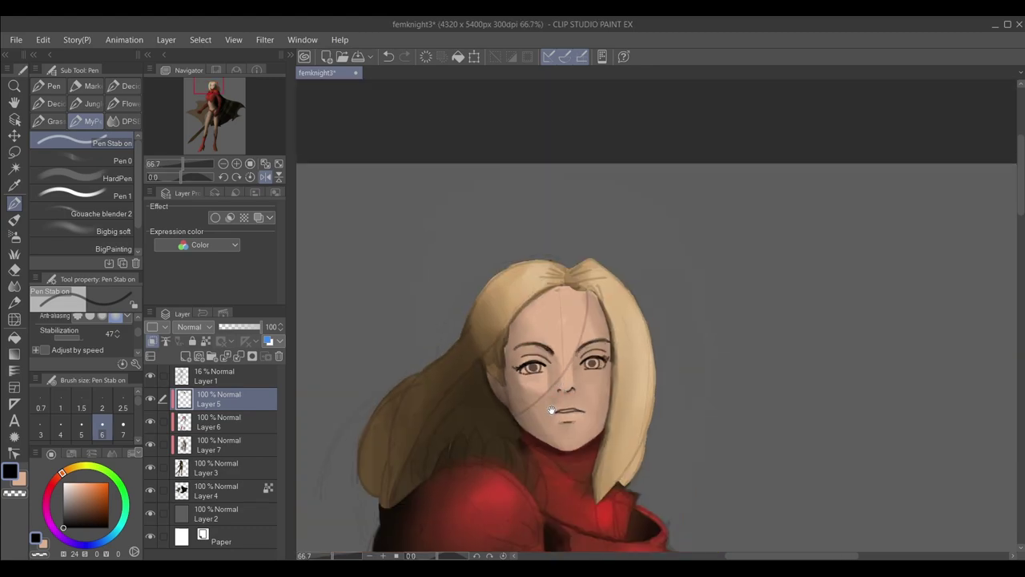
pyautogui.scroll(3, 478, 380)
pyautogui.scroll(-3, 465, 480)
pyautogui.scroll(3, 465, 481)
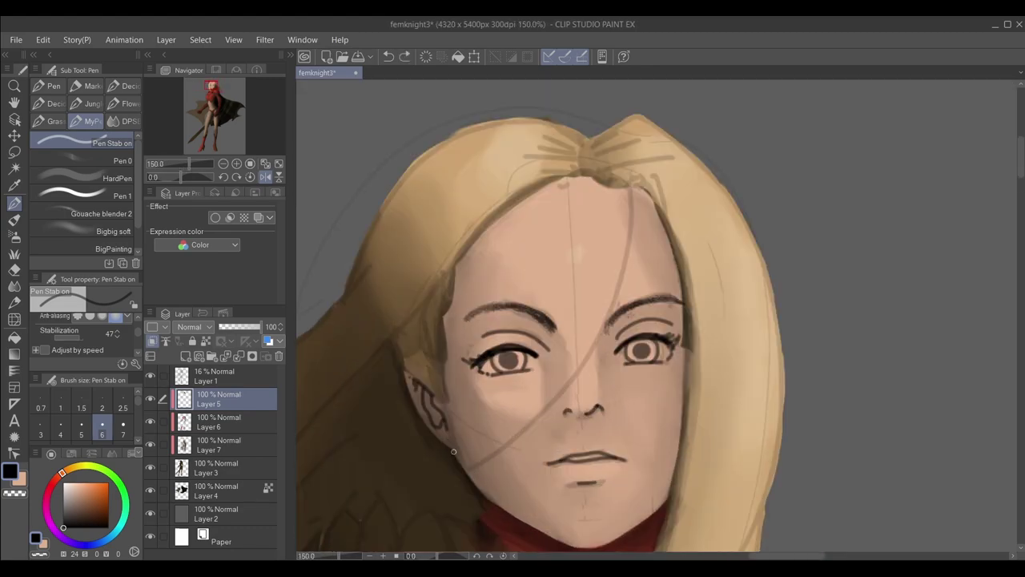
pyautogui.scroll(-2, 470, 483)
# Add soft white highlights to the forehead, nose and chin with the Bigbig soft brush
pyautogui.click(63, 483)
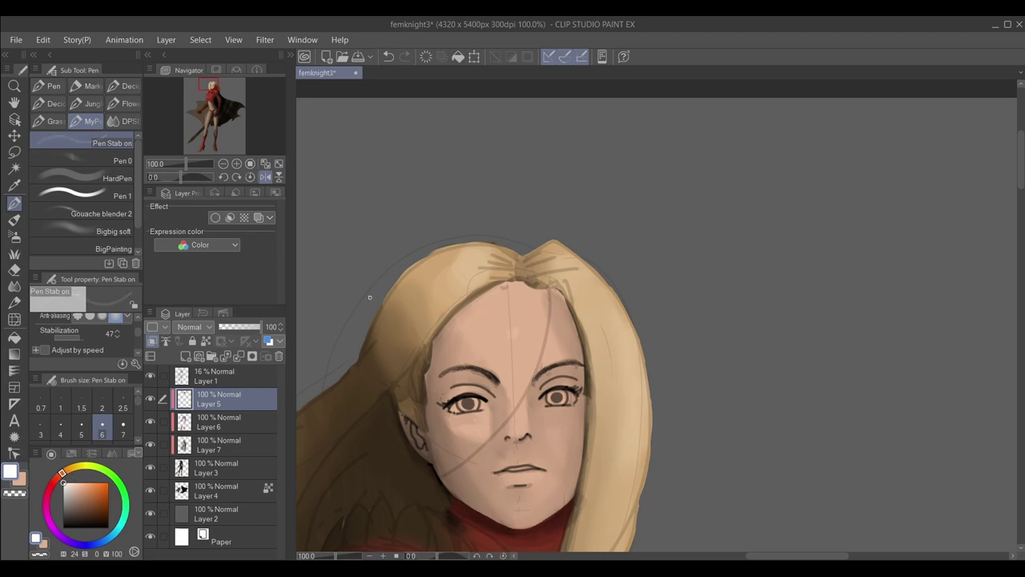
pyautogui.click(96, 230)
pyautogui.moveTo(522, 350)
pyautogui.mouseDown()
pyautogui.moveTo(536, 334)
pyautogui.moveTo(513, 352)
pyautogui.moveTo(583, 474)
pyautogui.mouseUp()
pyautogui.hotkey('ctrl', 'z')
pyautogui.scroll(-2, 453, 360)
# Try to shade the face's edge beside the front hair strand in black with the Bigbig soft brush
pyautogui.click(63, 527)
pyautogui.click(69, 319)
pyautogui.hotkey('ctrl', 'z')
pyautogui.moveTo(561, 339); pyautogui.dragTo(571, 455)
pyautogui.hotkey('ctrl', 'z')
pyautogui.moveTo(560, 341); pyautogui.dragTo(576, 417)
pyautogui.hotkey('ctrl', 'z')
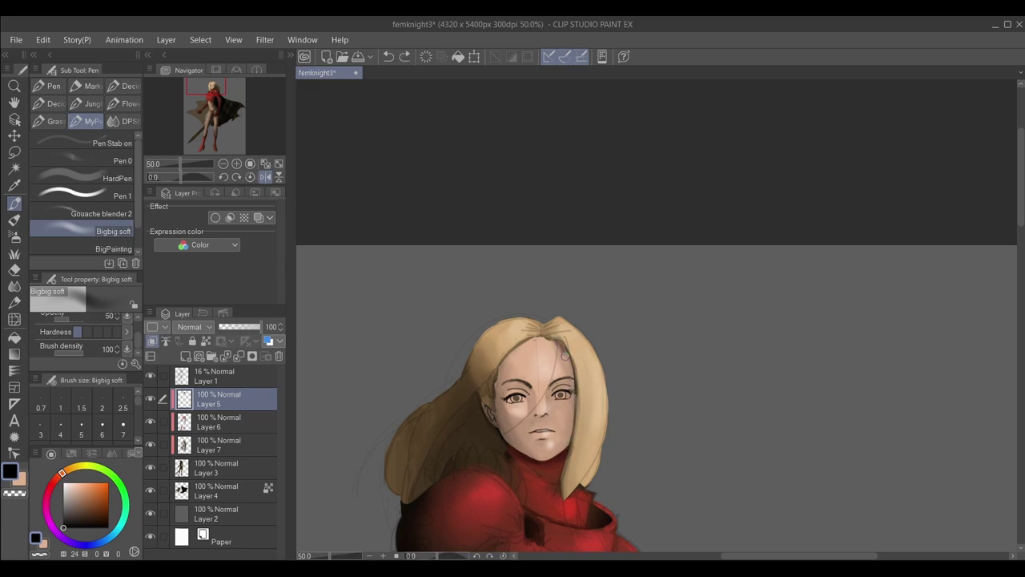
# Try to paint the hair's cast shadow along the face and hairline on Layer 5 with the HardPen
pyautogui.click(83, 176)
pyautogui.scroll(1, 551, 362)
pyautogui.hotkey('ctrl', 'z')
pyautogui.moveTo(558, 335)
pyautogui.mouseDown()
pyautogui.moveTo(582, 399)
pyautogui.moveTo(569, 483)
pyautogui.mouseUp()
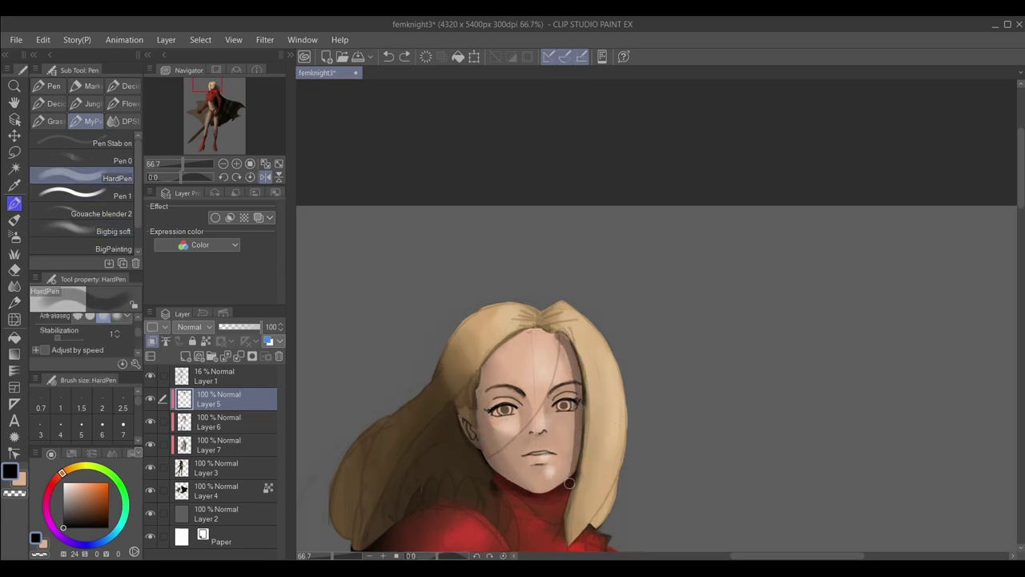
pyautogui.moveTo(530, 331); pyautogui.dragTo(468, 389)
pyautogui.hotkey('ctrl', 'z')
pyautogui.hotkey('ctrl', 'z')
# Create a new layer between Layer 5 and Layer 6 and paint black shadows along the hairline, cheeks and jaw with the HardPen
pyautogui.click(191, 418)
pyautogui.click(186, 357)
pyautogui.moveTo(561, 331)
pyautogui.mouseDown()
pyautogui.moveTo(580, 468)
pyautogui.moveTo(572, 479)
pyautogui.mouseUp()
pyautogui.moveTo(468, 382)
pyautogui.mouseDown()
pyautogui.moveTo(476, 463)
pyautogui.moveTo(528, 419)
pyautogui.moveTo(545, 433)
pyautogui.moveTo(543, 466)
pyautogui.moveTo(574, 450)
pyautogui.mouseUp()
pyautogui.scroll(2, 532, 454)
# Try to blend the shadows around the nose, cheek and hairline, testing the Gouache blender 2, Painterly blender and Blend tools
pyautogui.click(83, 213)
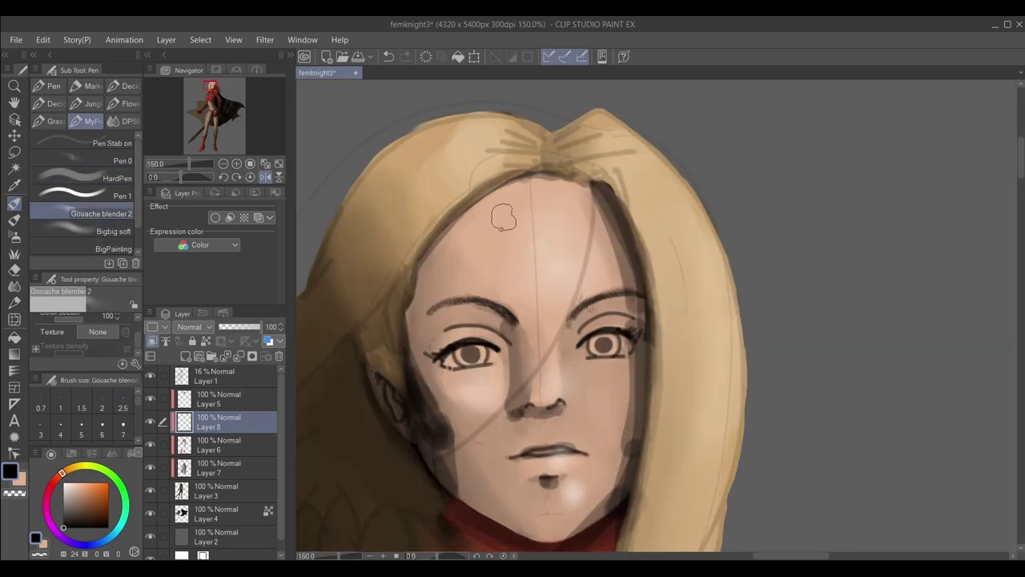
pyautogui.press('j')
pyautogui.moveTo(521, 318); pyautogui.dragTo(513, 314)
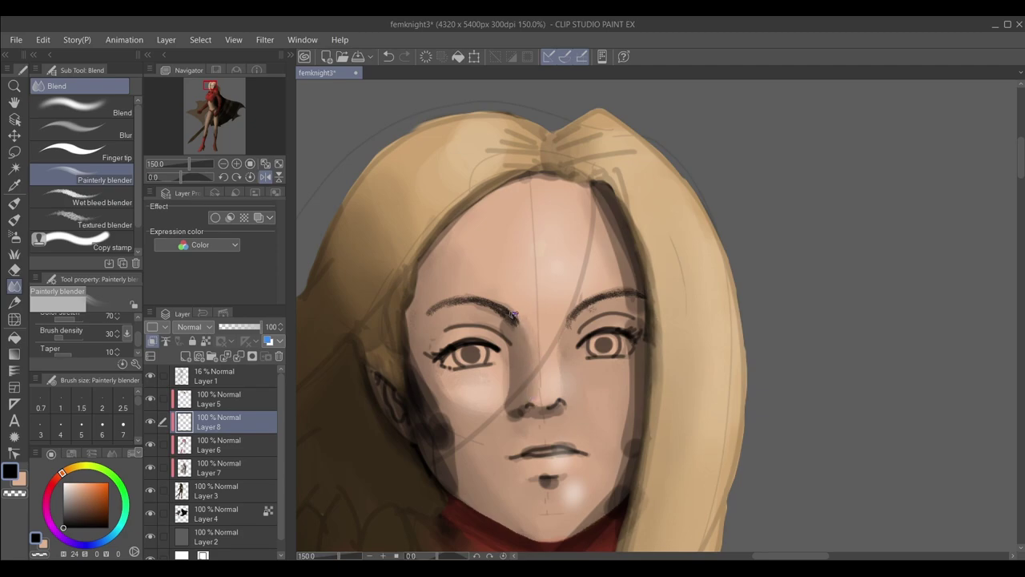
pyautogui.click(80, 104)
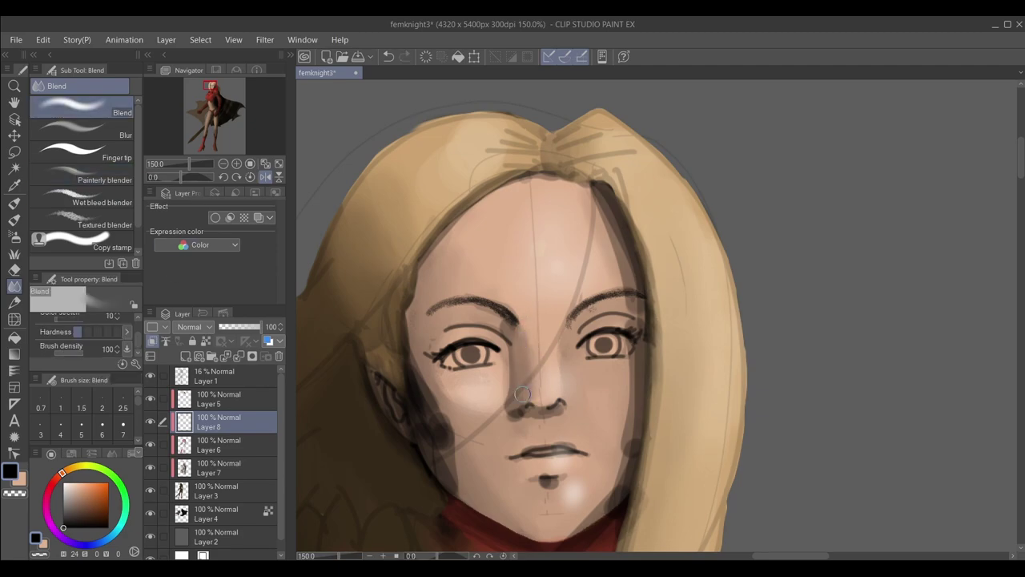
pyautogui.moveTo(508, 376)
pyautogui.mouseDown()
pyautogui.moveTo(529, 424)
pyautogui.moveTo(521, 449)
pyautogui.moveTo(552, 480)
pyautogui.moveTo(620, 456)
pyautogui.moveTo(630, 365)
pyautogui.moveTo(609, 200)
pyautogui.moveTo(592, 240)
pyautogui.moveTo(615, 248)
pyautogui.moveTo(601, 216)
pyautogui.moveTo(640, 329)
pyautogui.moveTo(569, 541)
pyautogui.moveTo(615, 441)
pyautogui.moveTo(627, 371)
pyautogui.mouseUp()
pyautogui.hotkey('ctrl', 'z')
pyautogui.moveTo(423, 273)
pyautogui.mouseDown()
pyautogui.moveTo(500, 196)
pyautogui.moveTo(464, 215)
pyautogui.moveTo(484, 200)
pyautogui.mouseUp()
pyautogui.press('[')
pyautogui.press('[')
pyautogui.press('[')
pyautogui.hotkey('ctrl', 'z')
pyautogui.hotkey('ctrl', 'z')
pyautogui.hotkey('ctrl', 'z')
pyautogui.hotkey('ctrl', 'z')
pyautogui.hotkey('ctrl', 'z')
pyautogui.hotkey('ctrl', 'z')
pyautogui.hotkey('ctrl', 'z')
# Smooth the shadows beside the front strand and along the cheek and jaw with the Blend and Painterly blender tools
pyautogui.moveTo(601, 198)
pyautogui.mouseDown()
pyautogui.moveTo(636, 324)
pyautogui.moveTo(628, 505)
pyautogui.mouseUp()
pyautogui.moveTo(417, 393)
pyautogui.mouseDown()
pyautogui.moveTo(445, 473)
pyautogui.moveTo(424, 400)
pyautogui.moveTo(452, 437)
pyautogui.moveTo(447, 408)
pyautogui.moveTo(457, 498)
pyautogui.mouseUp()
pyautogui.click(112, 176)
pyautogui.moveTo(420, 376); pyautogui.dragTo(458, 490)
pyautogui.moveTo(418, 370); pyautogui.dragTo(463, 492)
pyautogui.click(113, 109)
pyautogui.moveTo(419, 399); pyautogui.dragTo(429, 372)
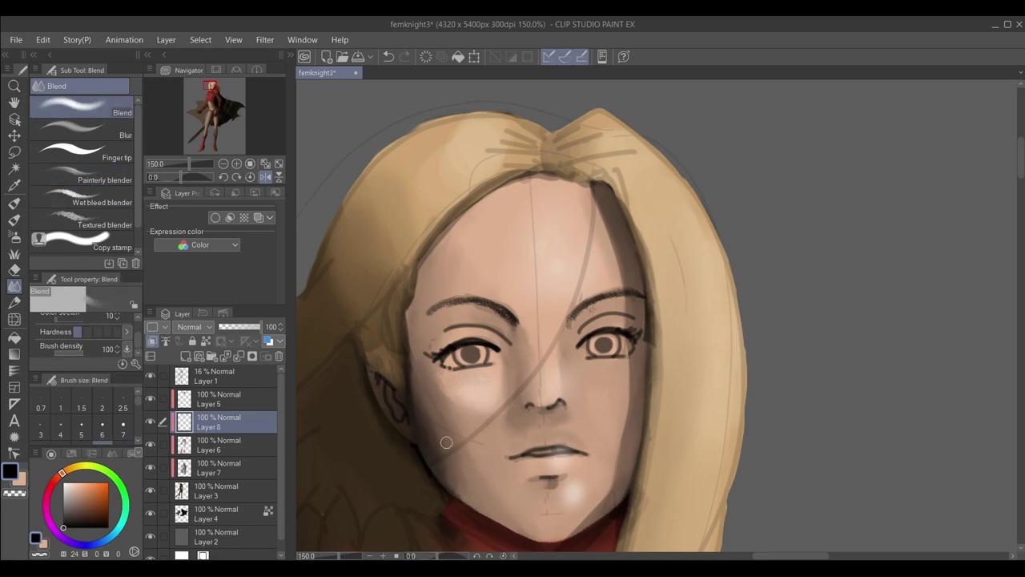
pyautogui.moveTo(435, 442)
pyautogui.mouseDown()
pyautogui.moveTo(417, 376)
pyautogui.moveTo(463, 453)
pyautogui.mouseUp()
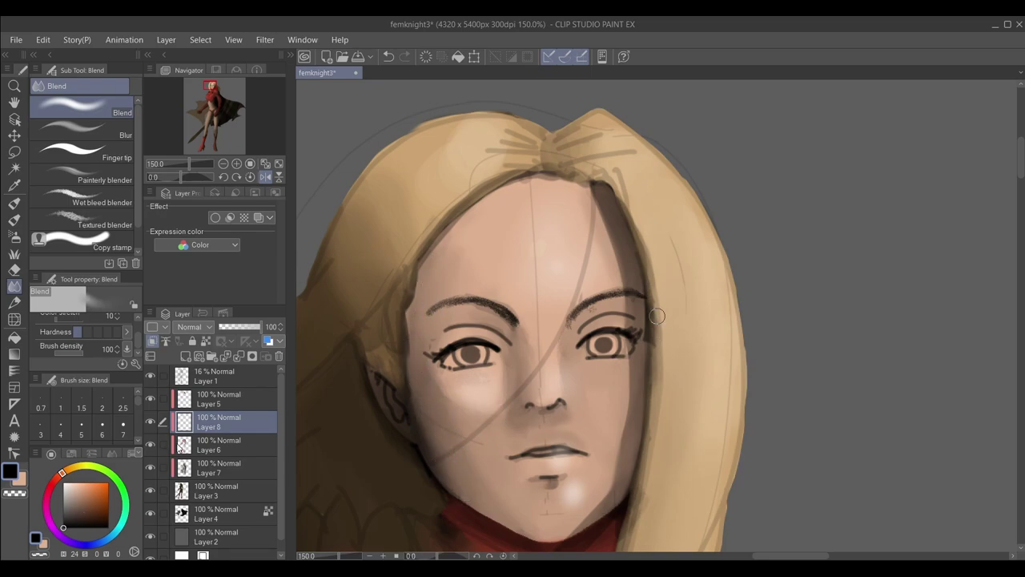
# Shade the upper eyelids beneath both eyebrows in black with the Bigbig soft brush at 10 opacity
pyautogui.press('p')
pyautogui.moveTo(431, 319)
pyautogui.mouseDown()
pyautogui.moveTo(498, 322)
pyautogui.moveTo(448, 312)
pyautogui.mouseUp()
pyautogui.moveTo(629, 309); pyautogui.dragTo(575, 327)
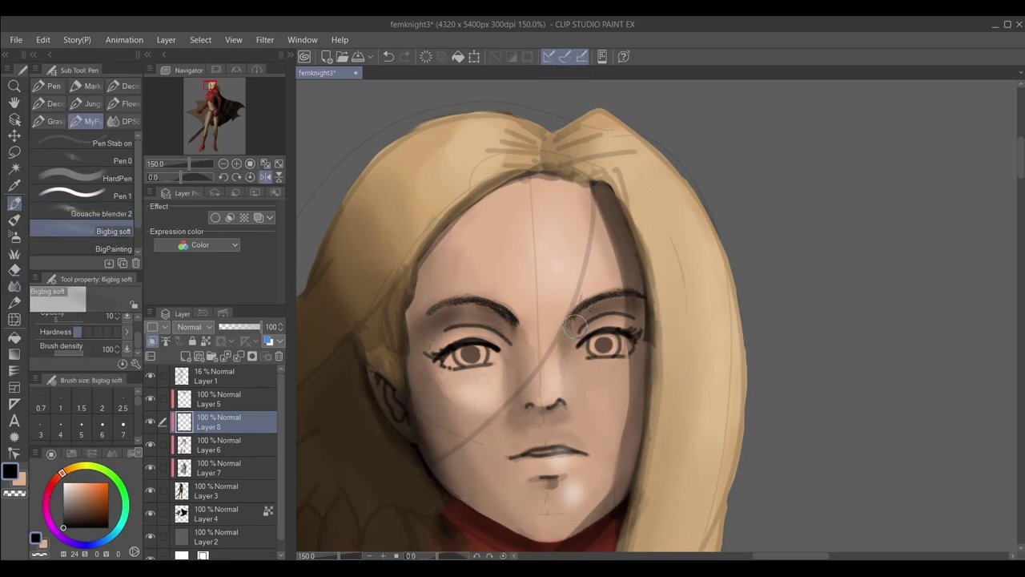
# Try soft black shading from the jaw up to the forehead with the Bigbig soft brush
pyautogui.scroll(-2, 593, 284)
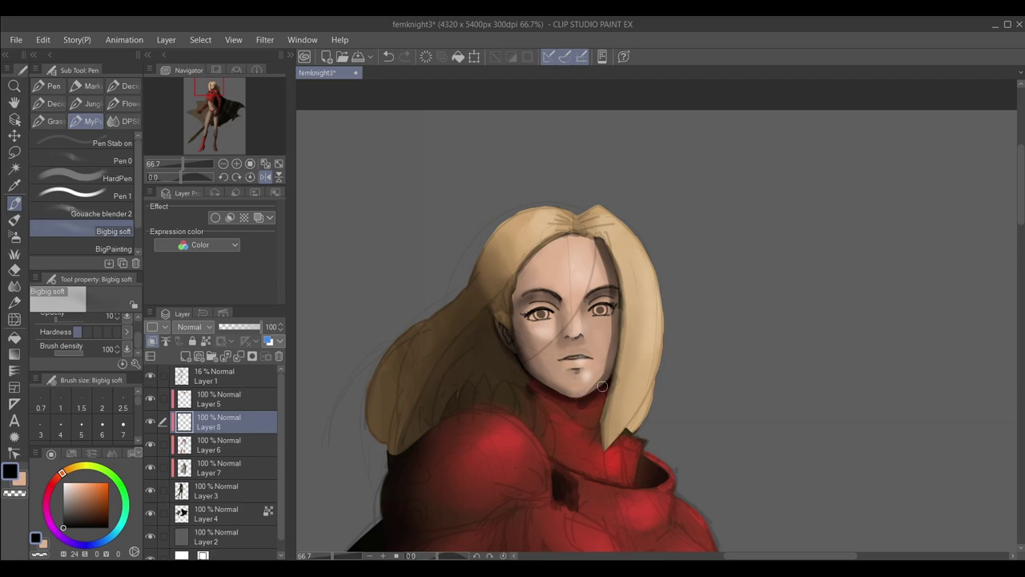
pyautogui.moveTo(602, 386)
pyautogui.mouseDown()
pyautogui.moveTo(561, 256)
pyautogui.moveTo(537, 281)
pyautogui.moveTo(553, 360)
pyautogui.moveTo(573, 388)
pyautogui.moveTo(537, 272)
pyautogui.mouseUp()
pyautogui.hotkey('ctrl', 'z')
pyautogui.hotkey('ctrl', 'z')
pyautogui.hotkey('ctrl', 'z')
pyautogui.hotkey('ctrl', 'z')
pyautogui.hotkey('ctrl', 'z')
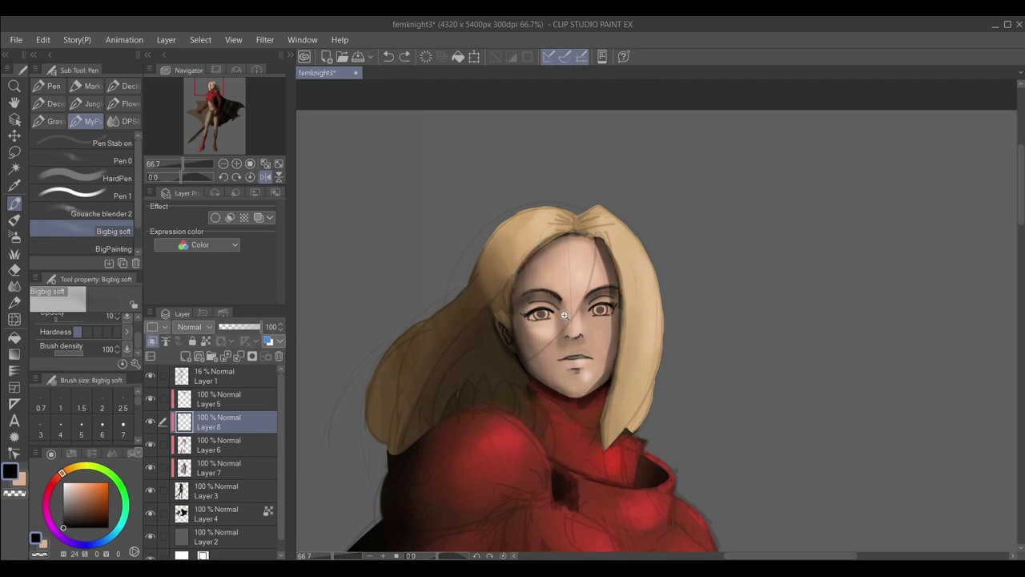
# Check the face and whole figure, toggling the visibility of the sketch on Layer 1 and of Layer 3
pyautogui.hotkey('ctrl', '+')
pyautogui.hotkey('ctrl', '+')
pyautogui.keyDown('alt'); pyautogui.click(457, 344); pyautogui.keyUp('alt')
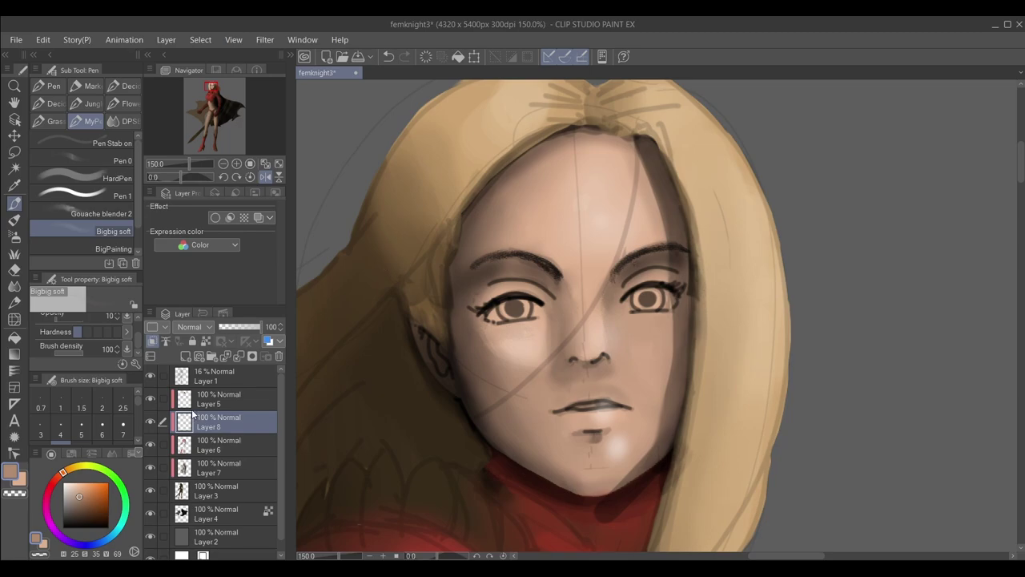
pyautogui.click(150, 375)
pyautogui.click(150, 376)
pyautogui.click(151, 490)
pyautogui.click(151, 490)
pyautogui.click(214, 400)
pyautogui.scroll(-8, 512, 280)
pyautogui.scroll(9, 501, 305)
pyautogui.scroll(-1, 501, 298)
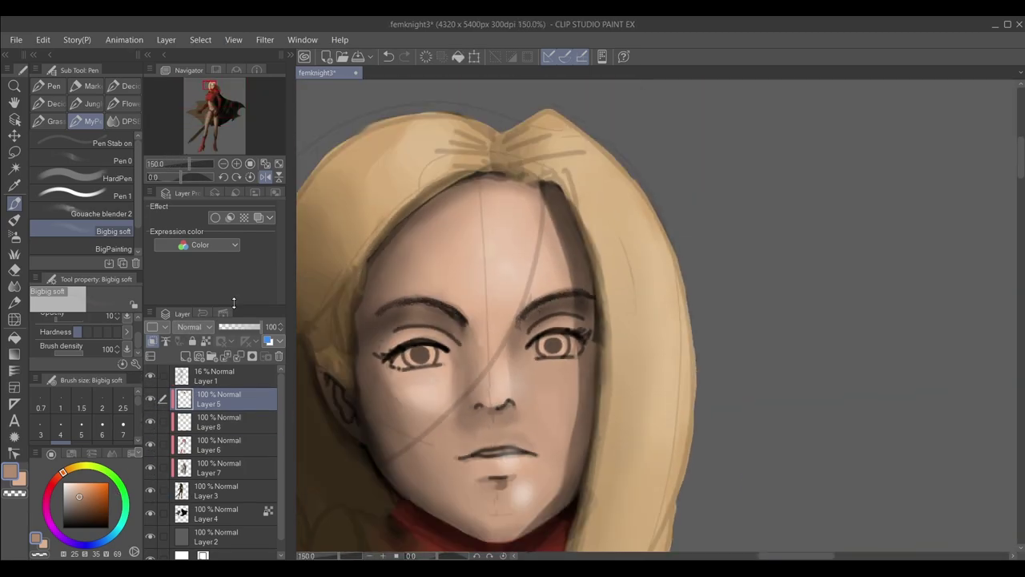
# On Layer 8, fill in both eyes with grey using the Bigbig soft brush at 100 opacity
pyautogui.click(65, 503)
pyautogui.click(218, 423)
pyautogui.click(83, 319)
pyautogui.moveTo(399, 358); pyautogui.dragTo(422, 359)
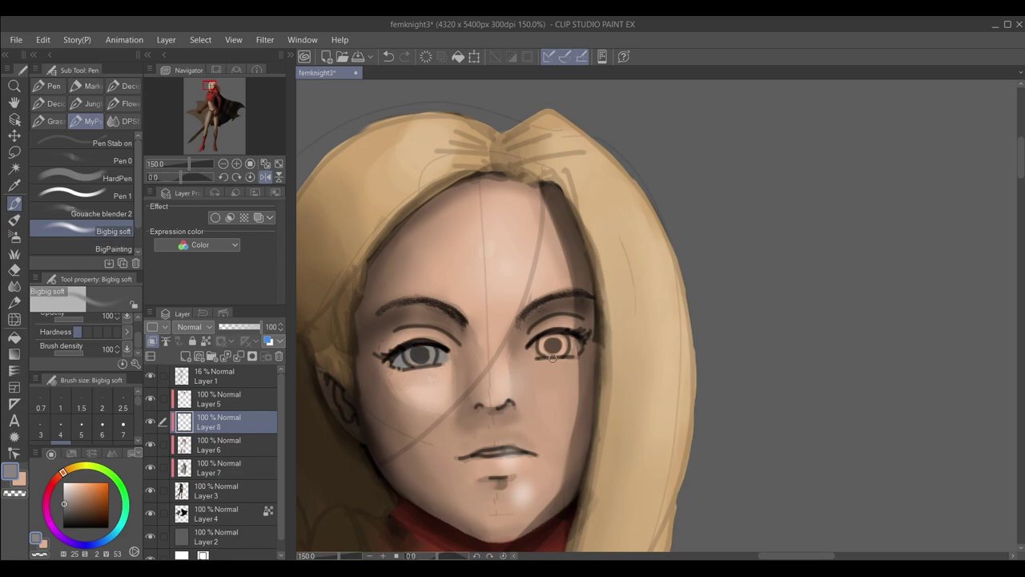
pyautogui.moveTo(552, 358); pyautogui.dragTo(570, 350)
# Paint both irises bright teal green and darken them with a deeper green using the Bigbig soft brush
pyautogui.moveTo(54, 516); pyautogui.dragTo(124, 526)
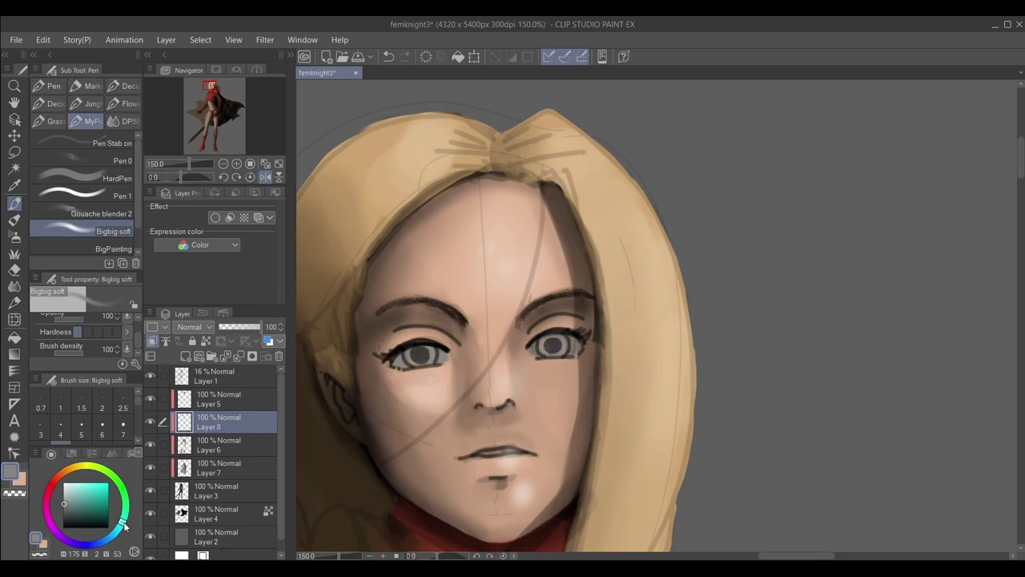
pyautogui.click(97, 491)
pyautogui.moveTo(409, 357); pyautogui.dragTo(431, 353)
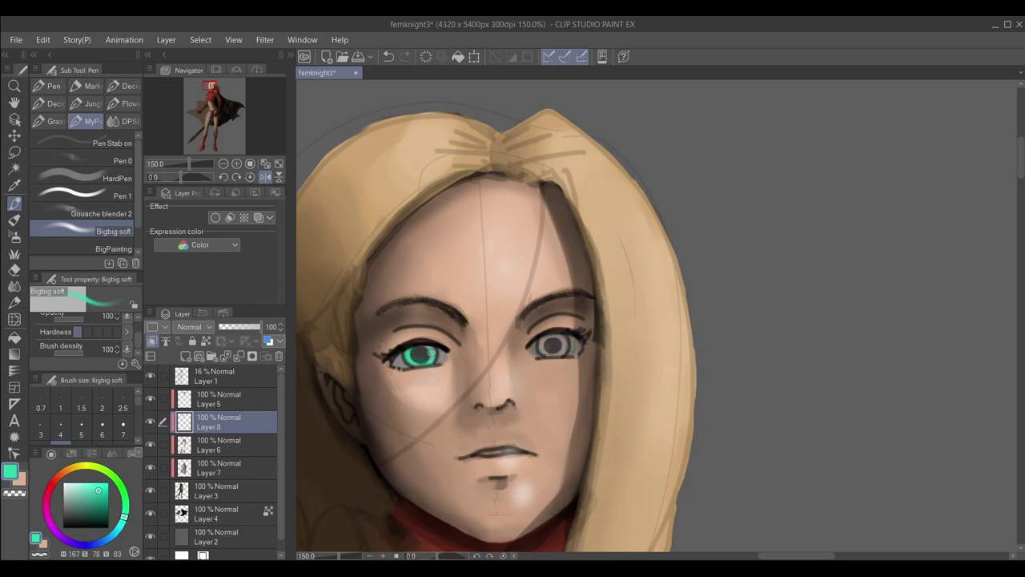
pyautogui.click(95, 509)
pyautogui.click(431, 355)
pyautogui.keyDown('alt'); pyautogui.click(406, 349); pyautogui.keyUp('alt')
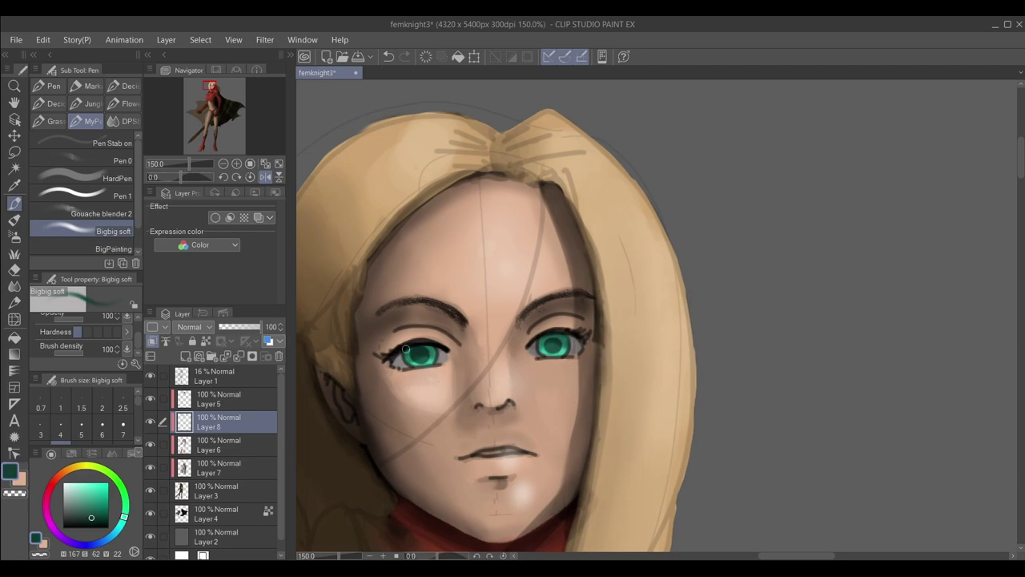